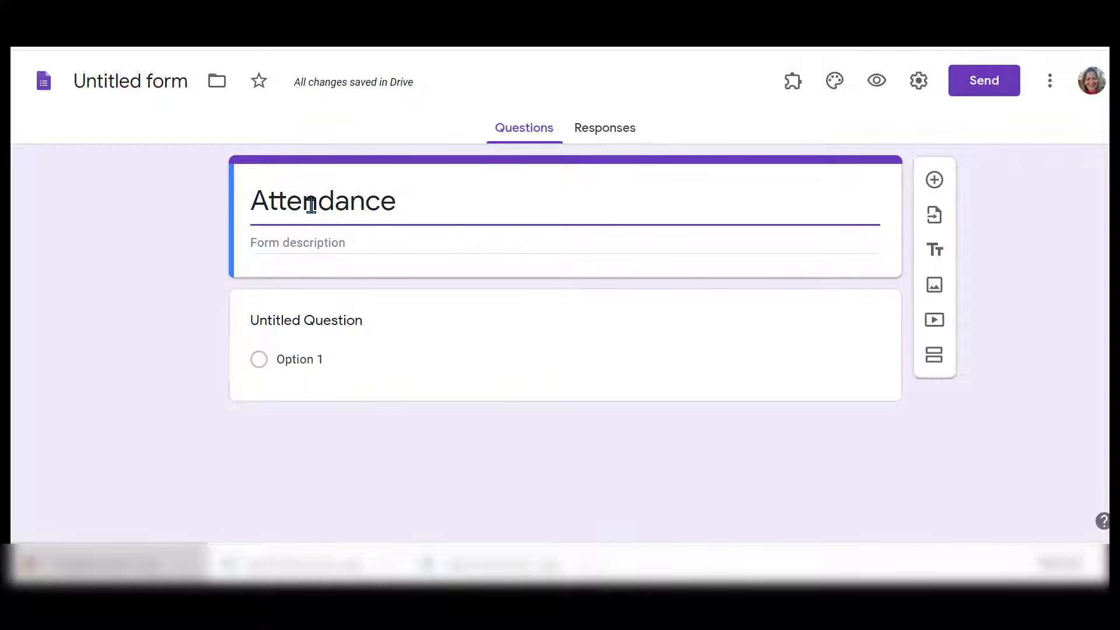
# Set the form description to "Remember to press submit at the end." and name the form file Attendance.
pyautogui.click(290, 244)
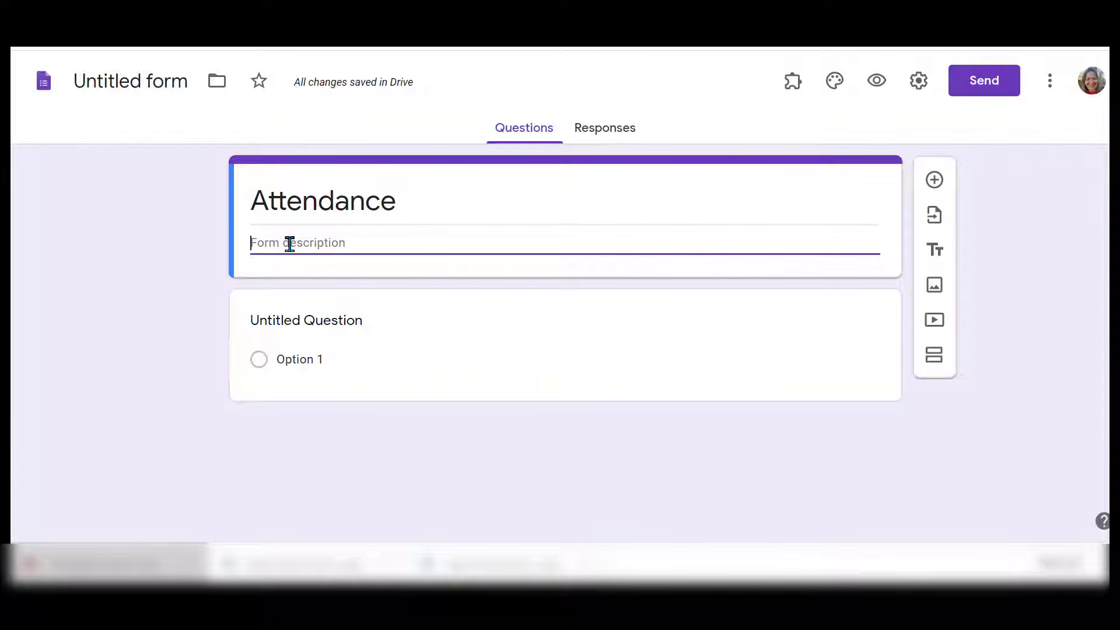
pyautogui.write('Rememberto press sub')
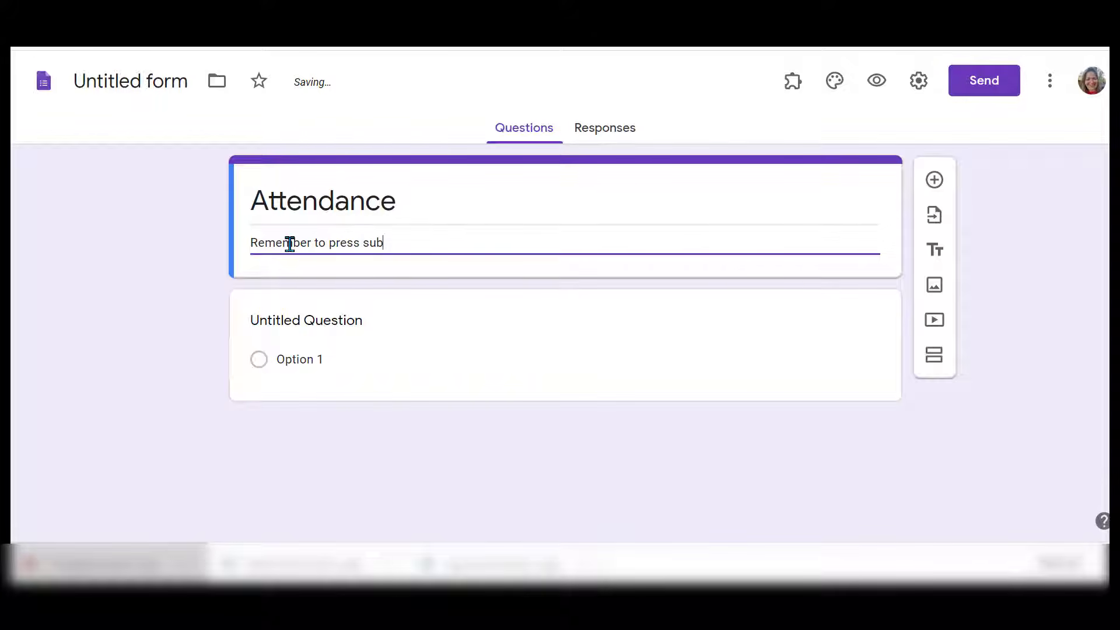
pyautogui.write('mit at the end.')
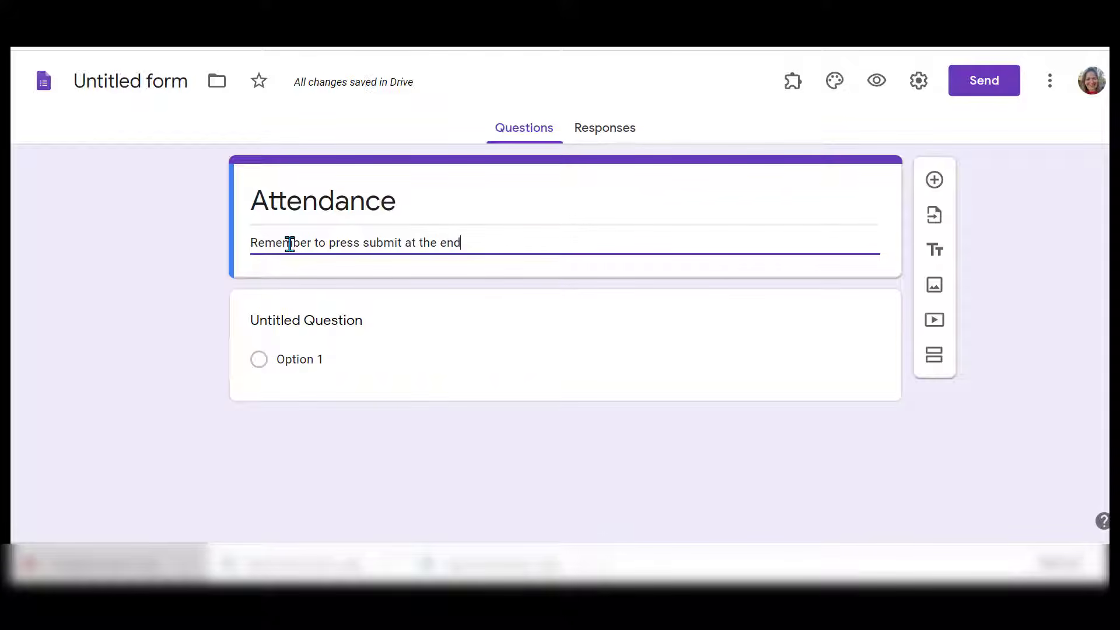
pyautogui.click(112, 76)
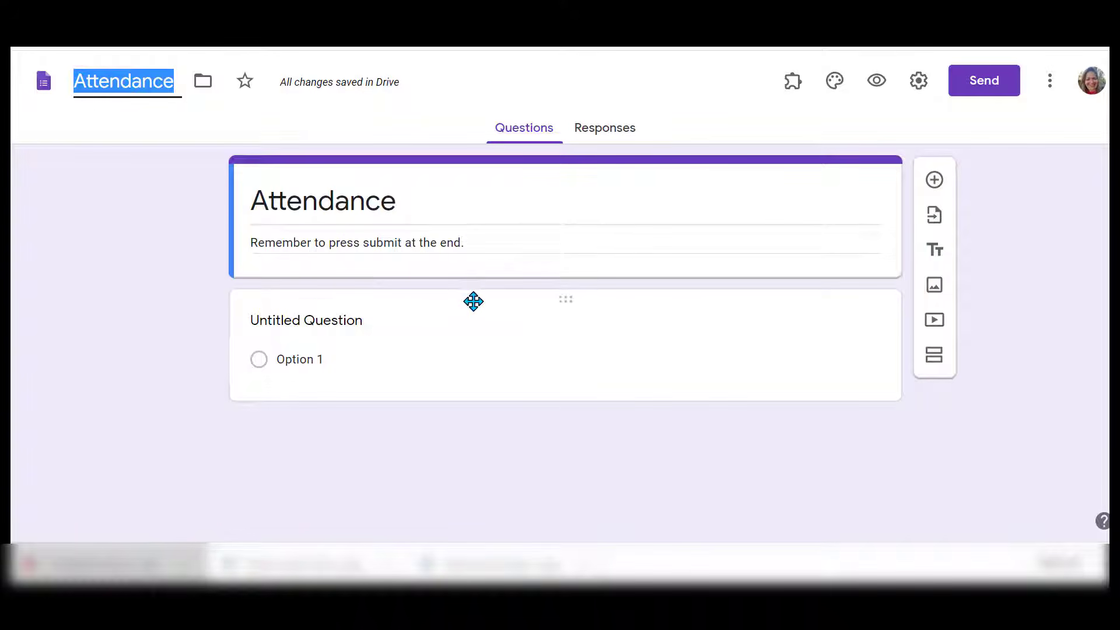
# Turn the untitled question into a required short-answer question titled "First Name".
pyautogui.click(305, 318)
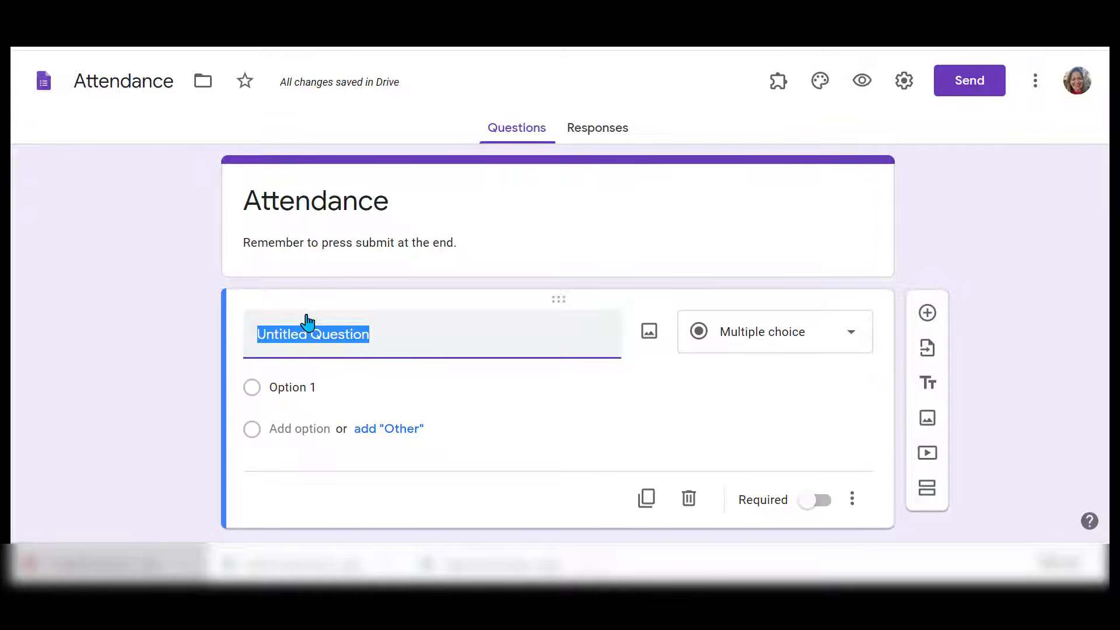
pyautogui.write('Fir')
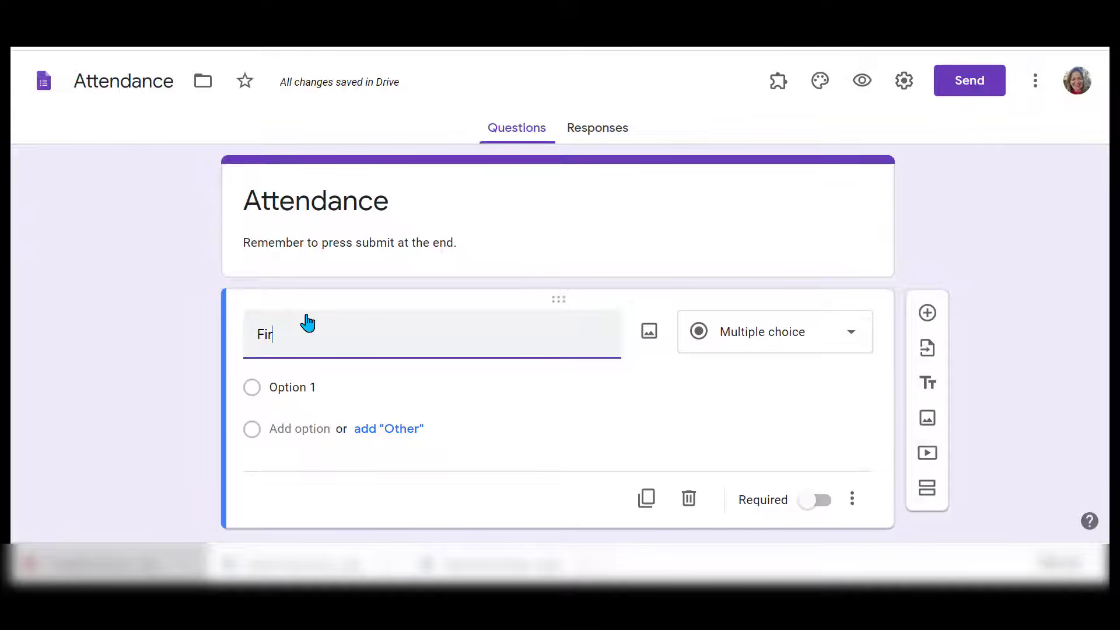
pyautogui.write('st Name')
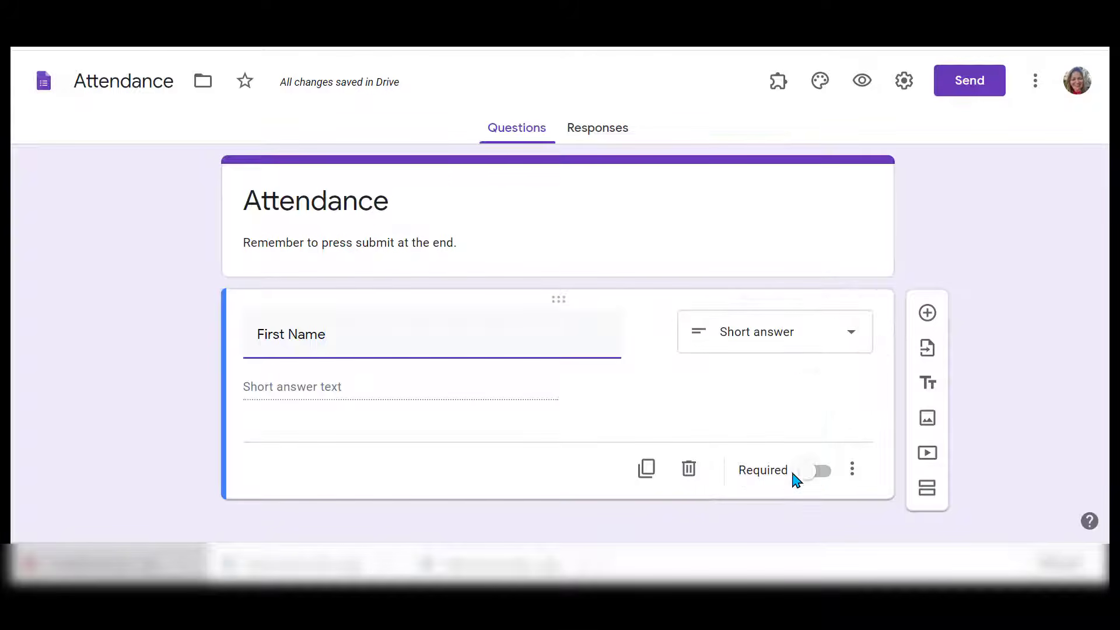
pyautogui.click(821, 471)
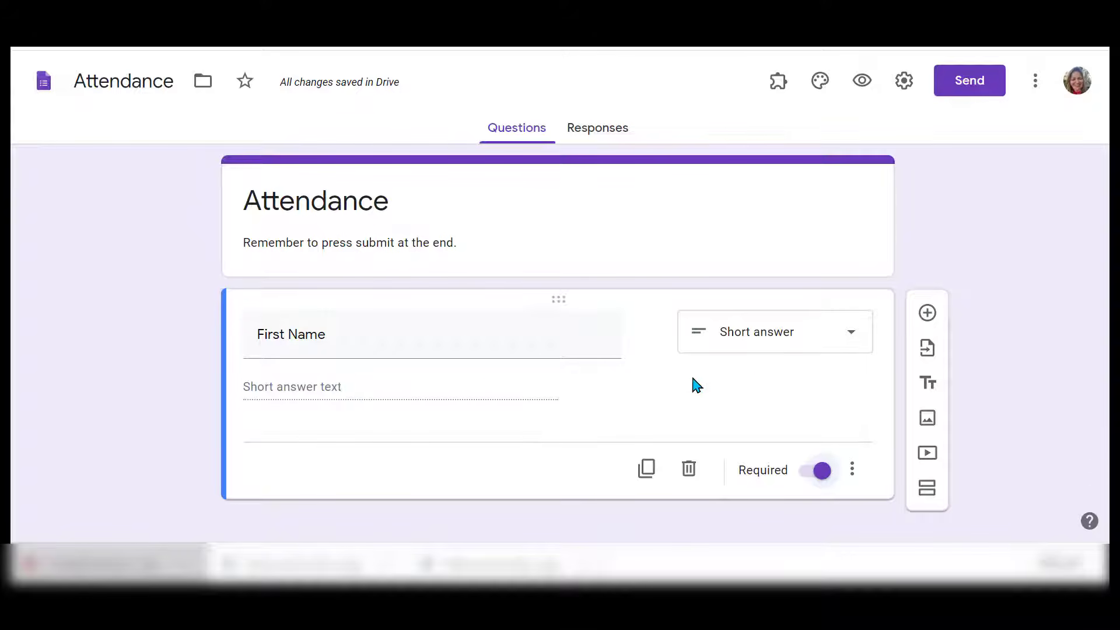
# Add a required short-answer question titled "Last Name" below the First Name question.
pyautogui.click(928, 313)
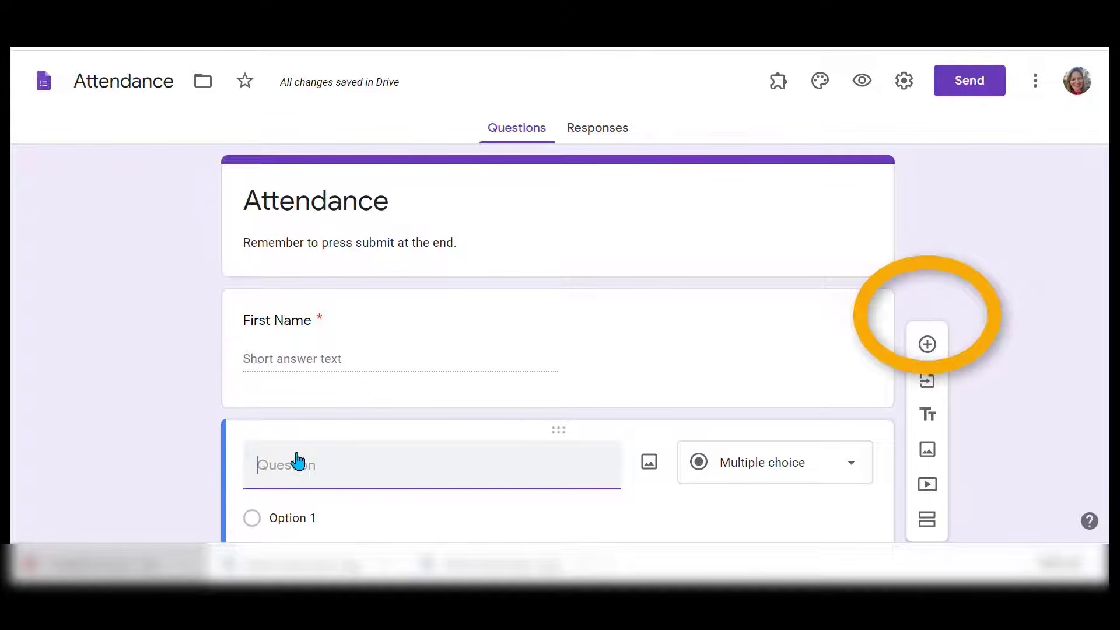
pyautogui.write('Last')
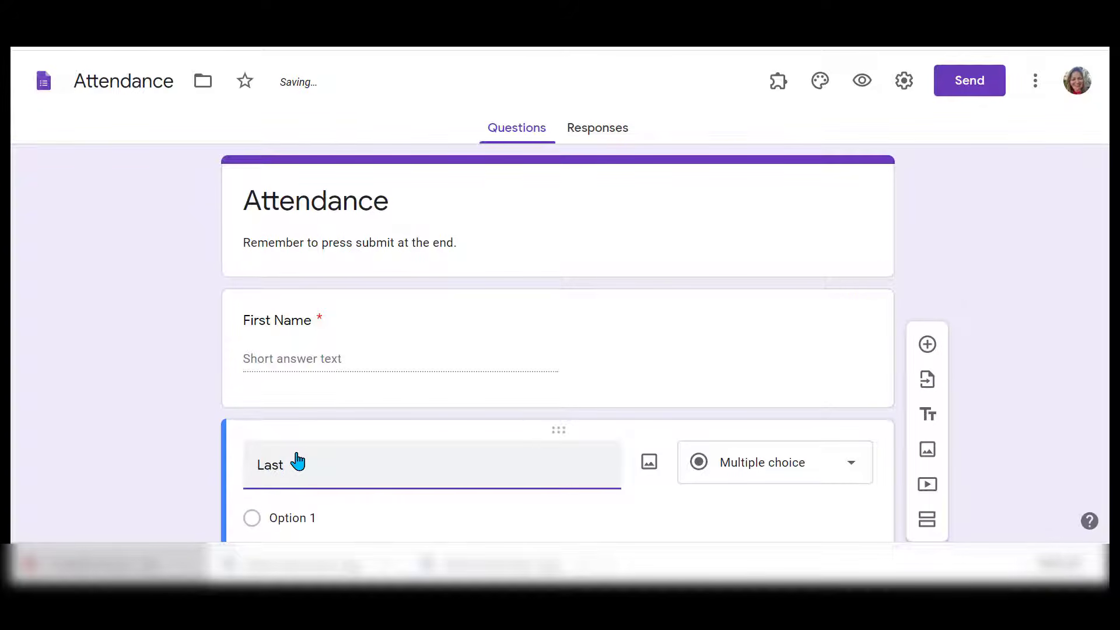
pyautogui.write(' Name')
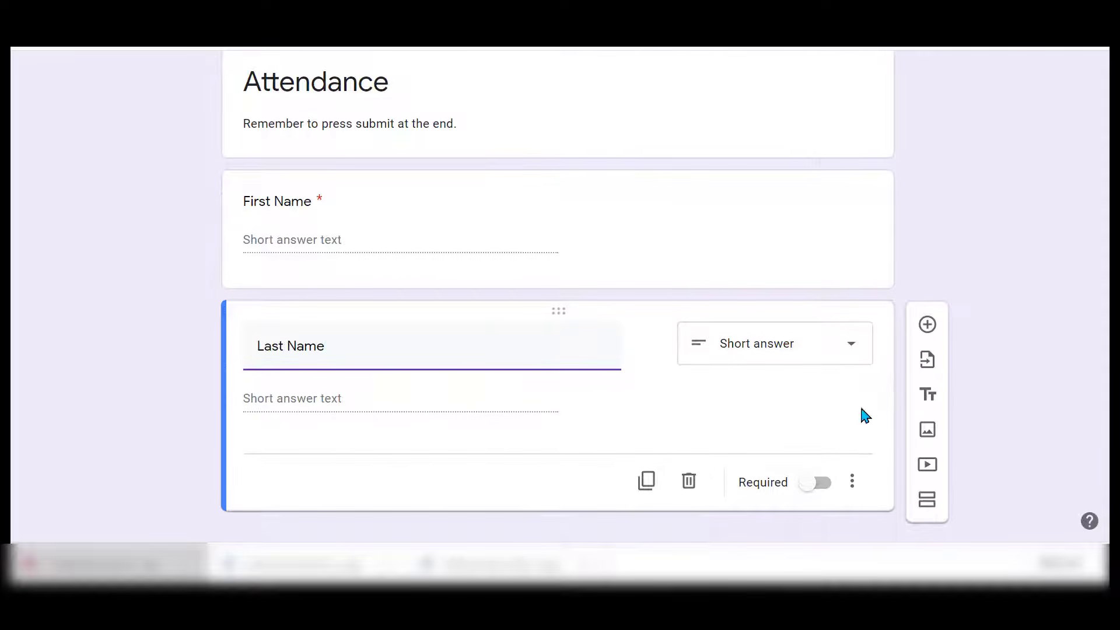
pyautogui.click(822, 483)
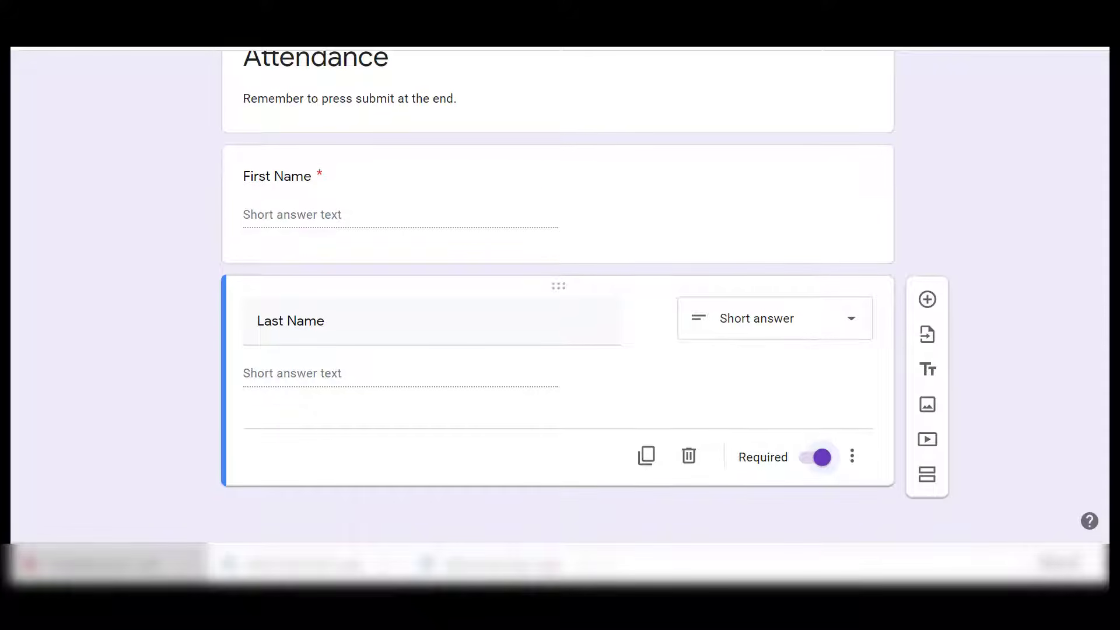
# Add a multiple-choice question reading "What period do you have" followed by the teacher's name.
pyautogui.click(928, 301)
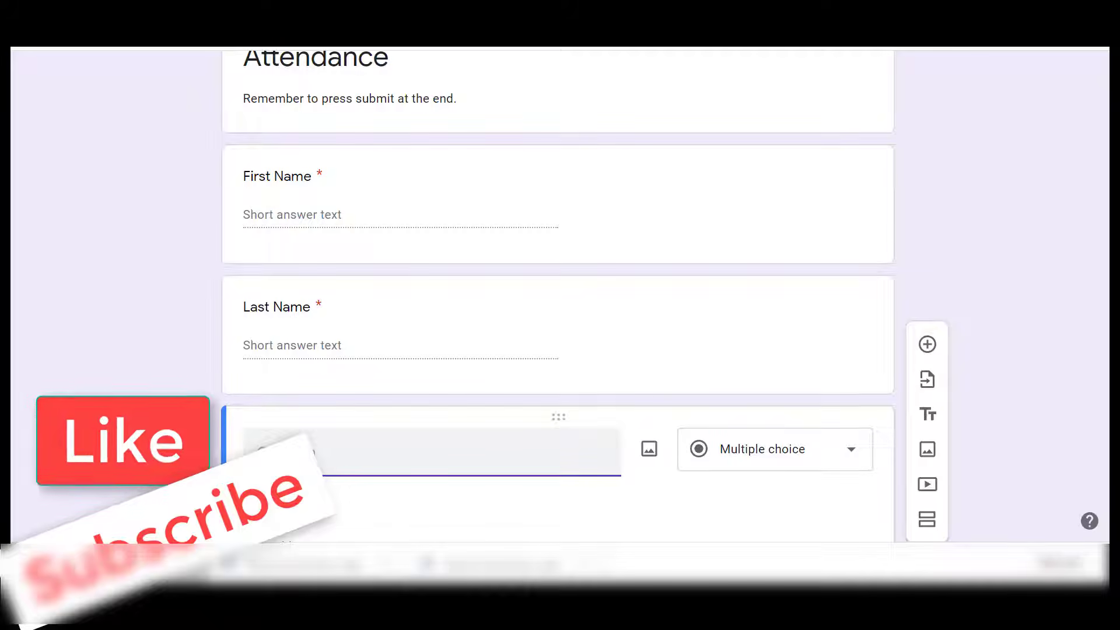
pyautogui.write('What period ')
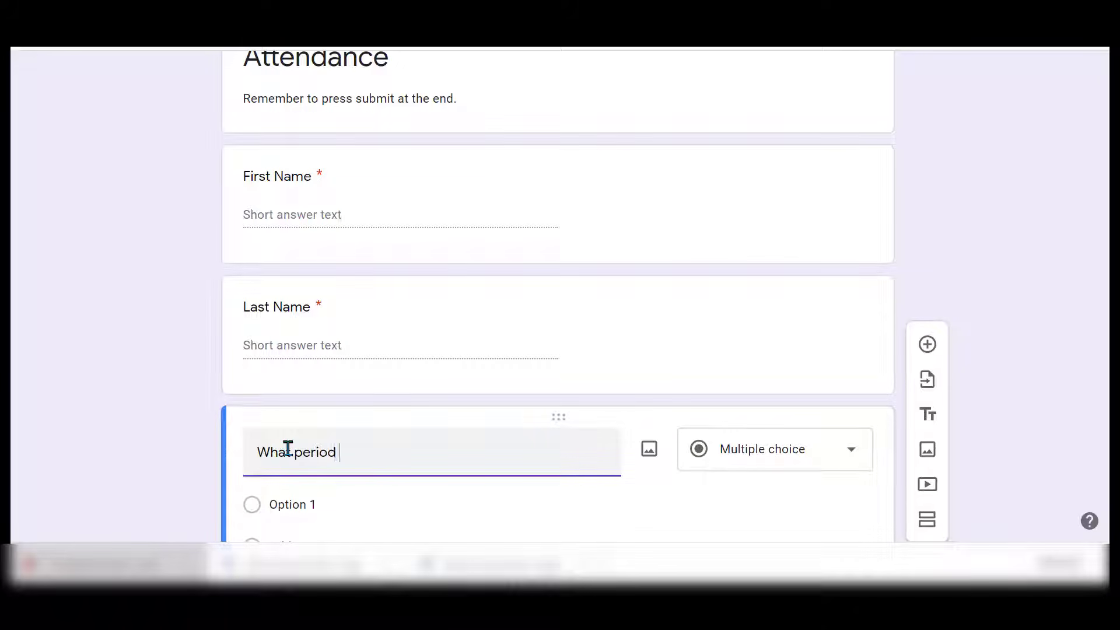
pyautogui.write('do you have Mrs. Tarleton')
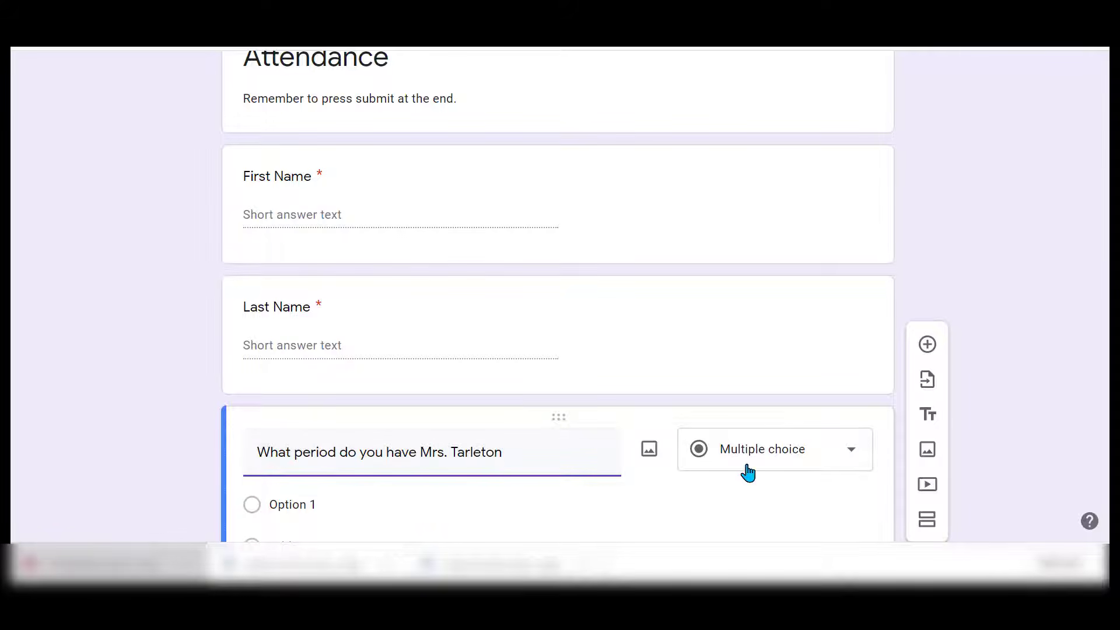
# Fill the class period question with six answer options, Period 1 through Period 6.
pyautogui.scroll(-1, 558, 296)
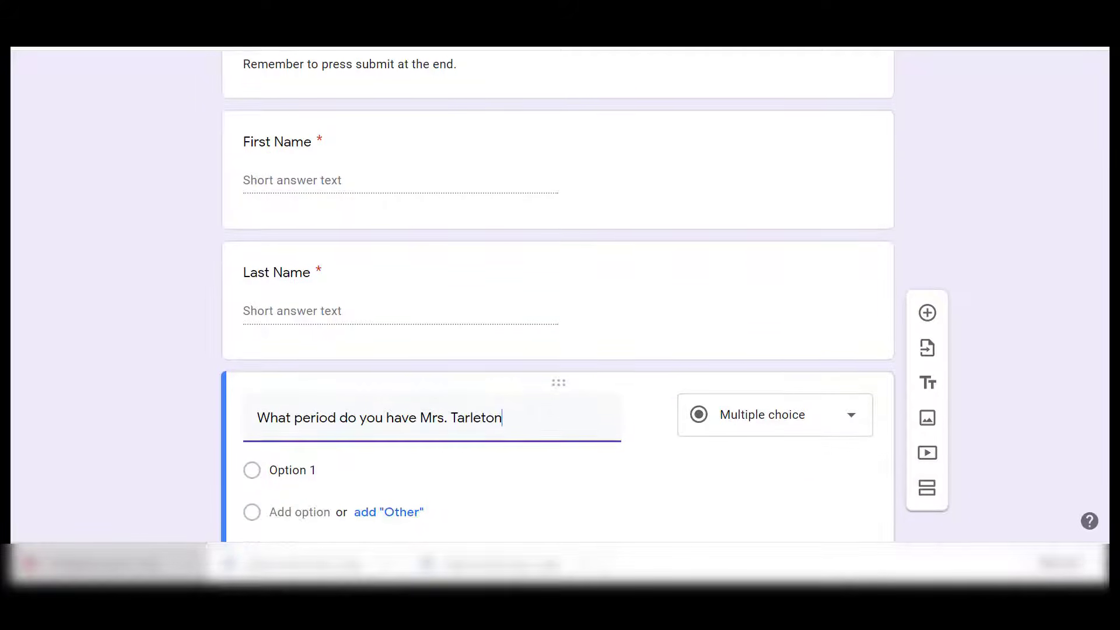
pyautogui.scroll(-2, 558, 296)
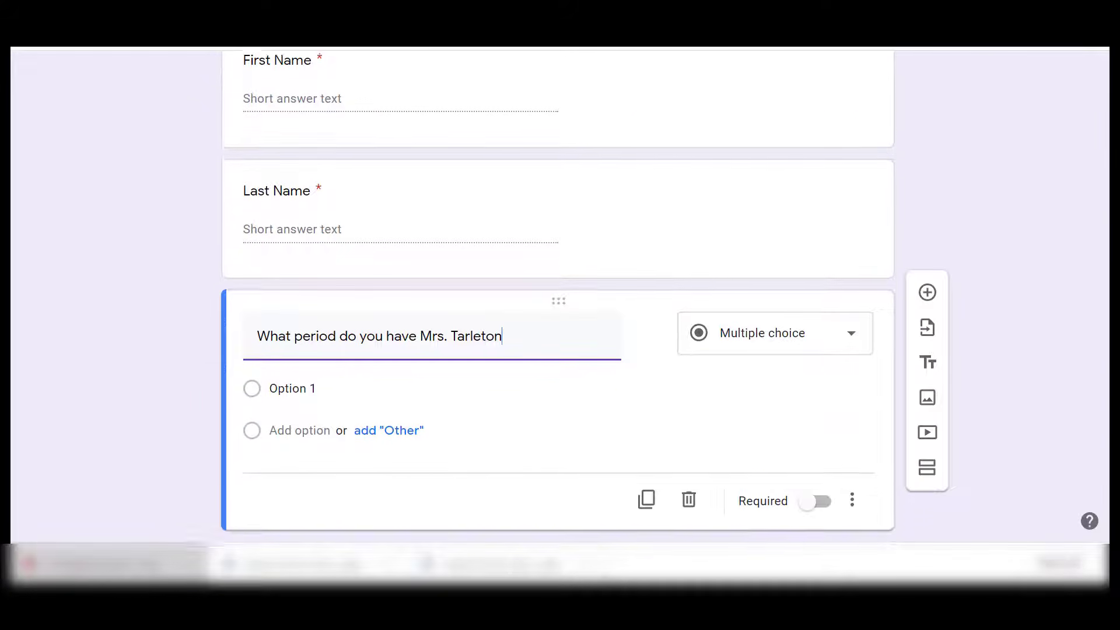
pyautogui.click(293, 384)
pyautogui.write('Perio')
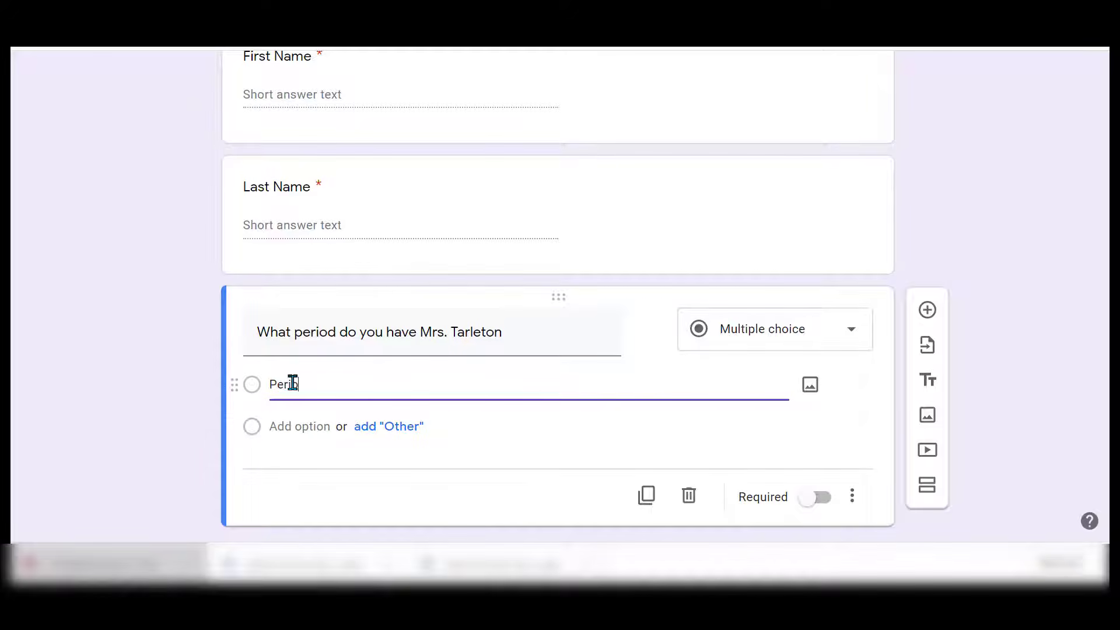
pyautogui.write('d 1')
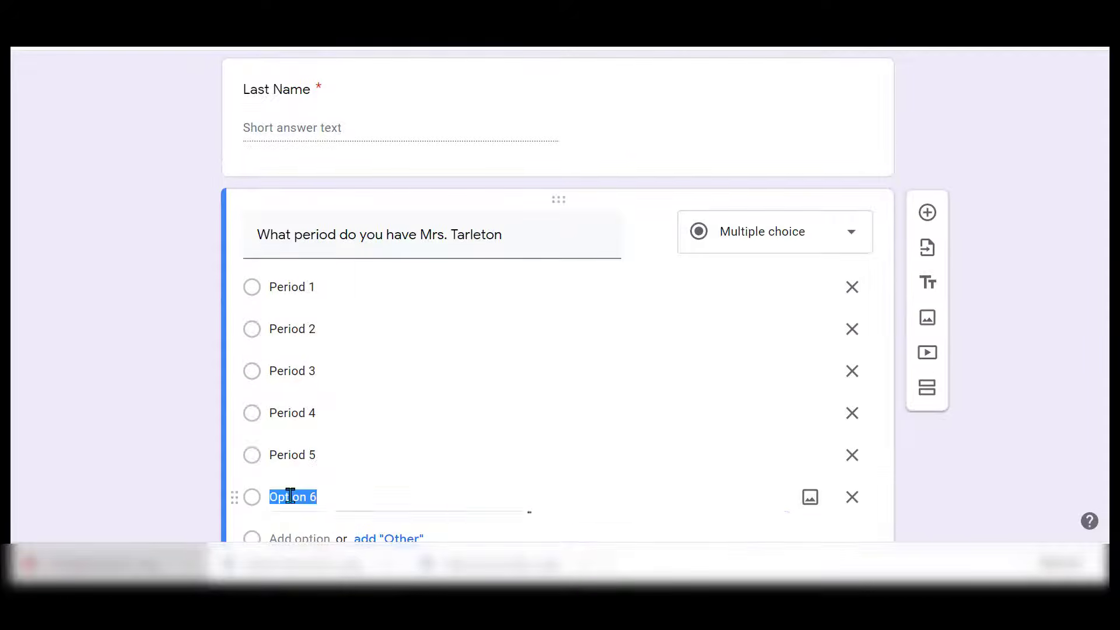
pyautogui.write('Perio')
pyautogui.write('d 6')
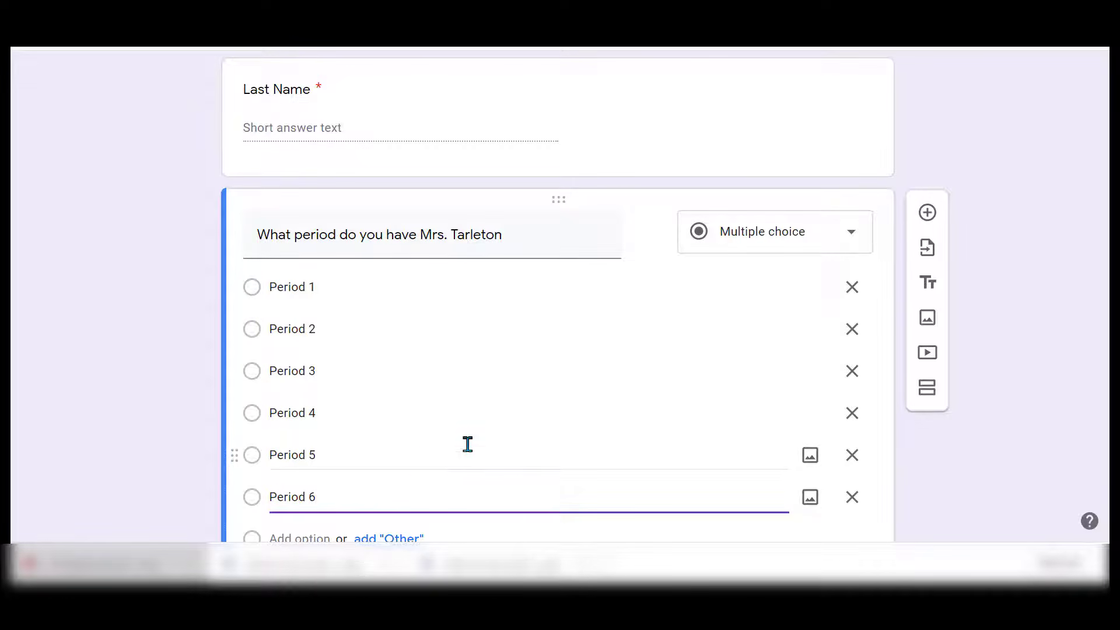
# Remove the Period 3 option and make the class period question required.
pyautogui.click(852, 373)
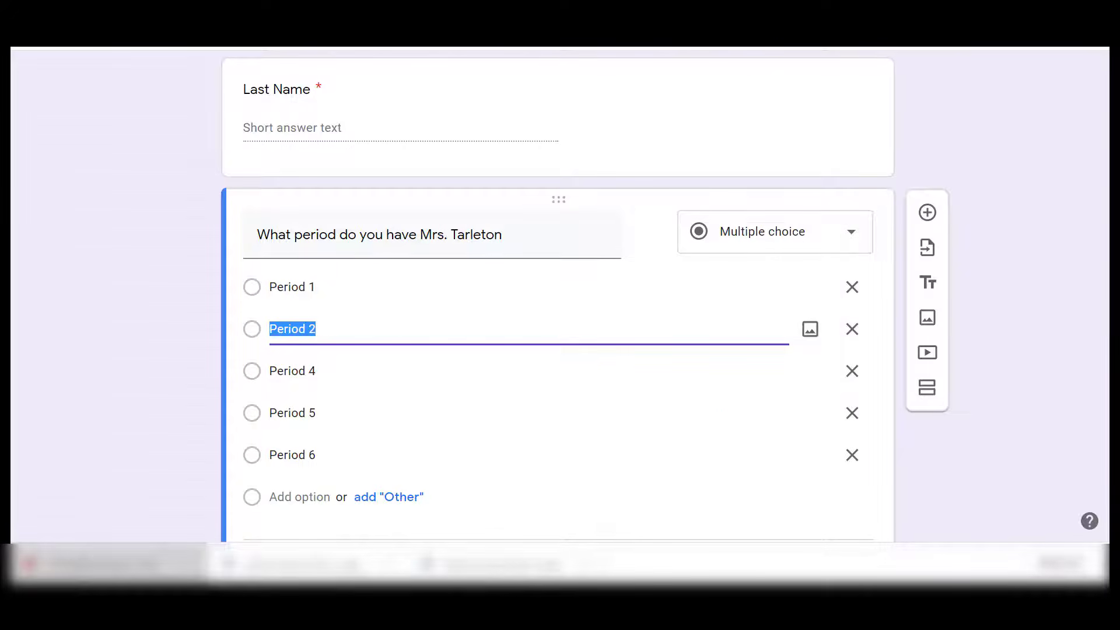
pyautogui.scroll(-2, 559, 292)
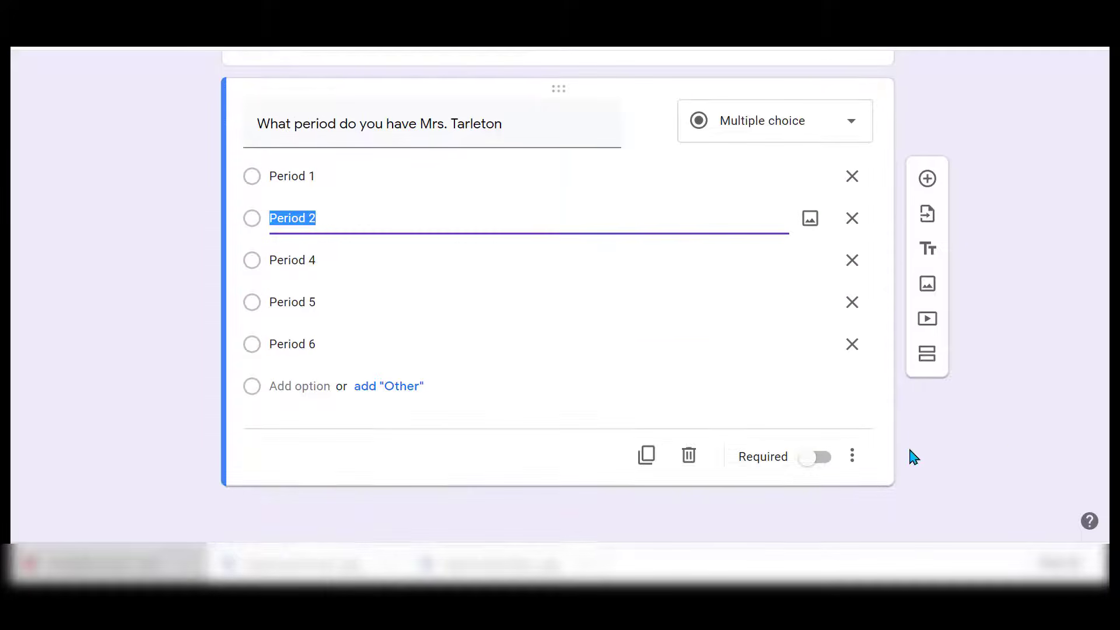
pyautogui.click(828, 459)
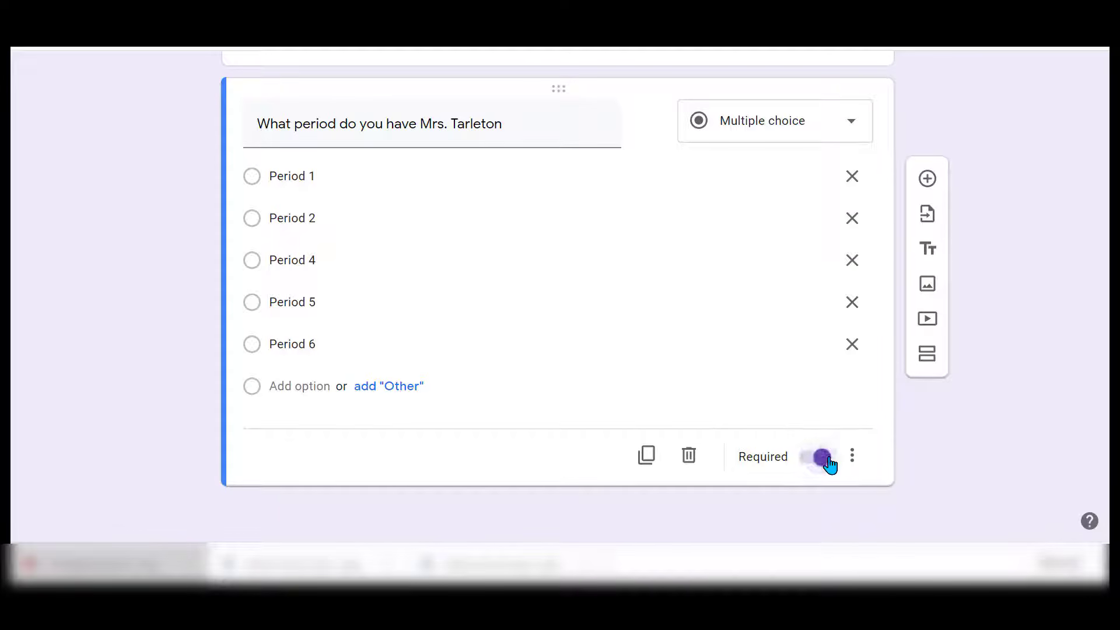
# Add a required multiple-choice question "How are you feeling today?" with options "Energetic Ready to Learn", "Meh, I am ok." and "Tired".
pyautogui.click(927, 180)
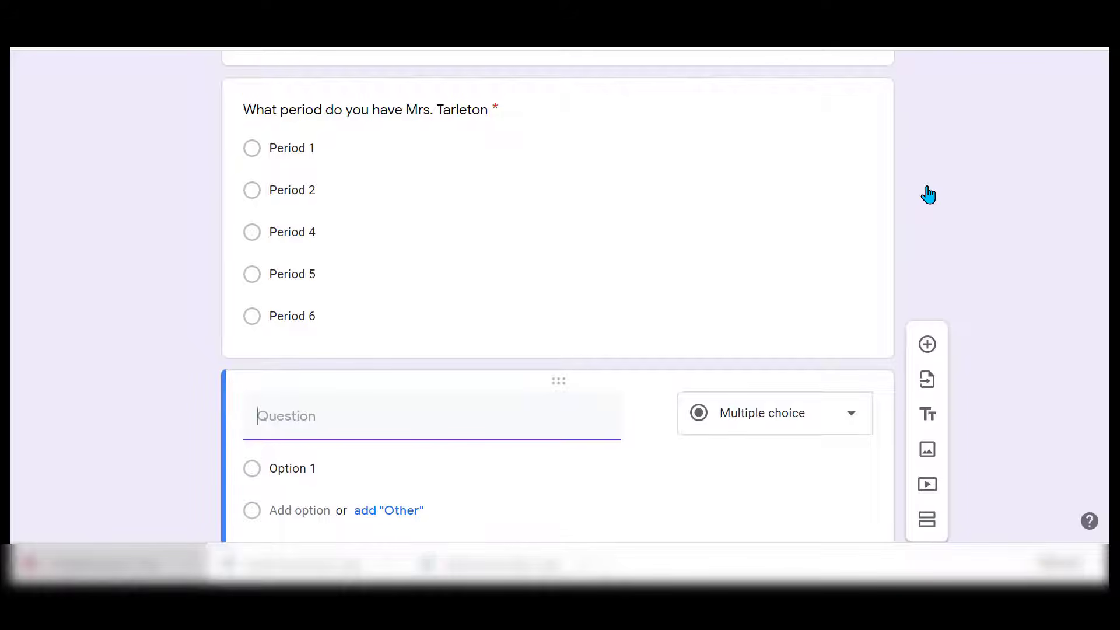
pyautogui.write('How are you feeling today?')
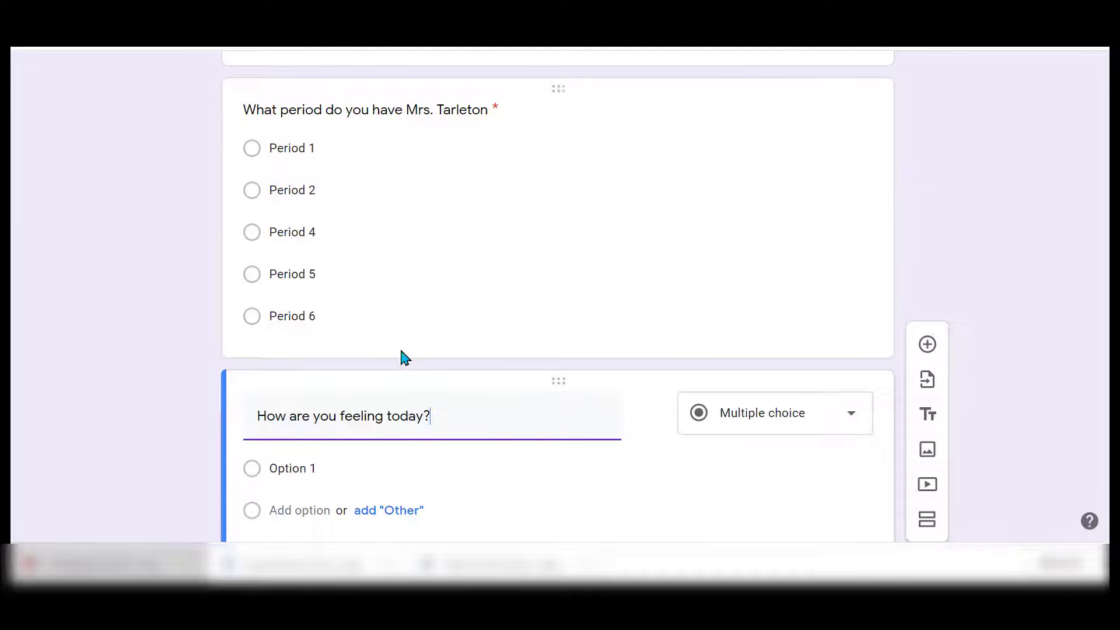
pyautogui.click(291, 469)
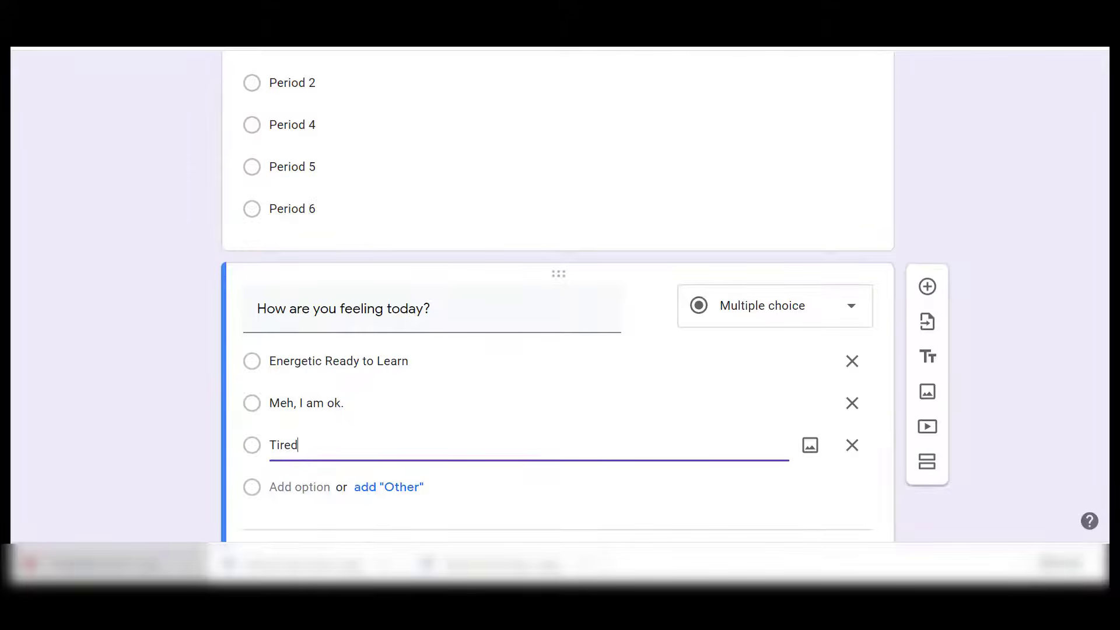
pyautogui.scroll(-3, 559, 300)
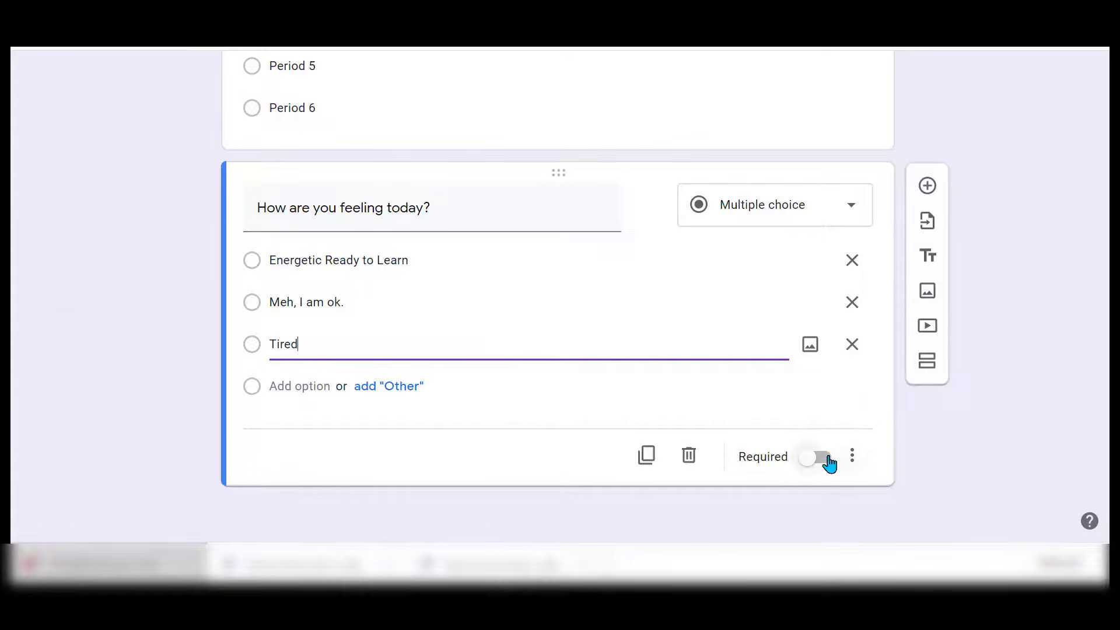
pyautogui.click(823, 458)
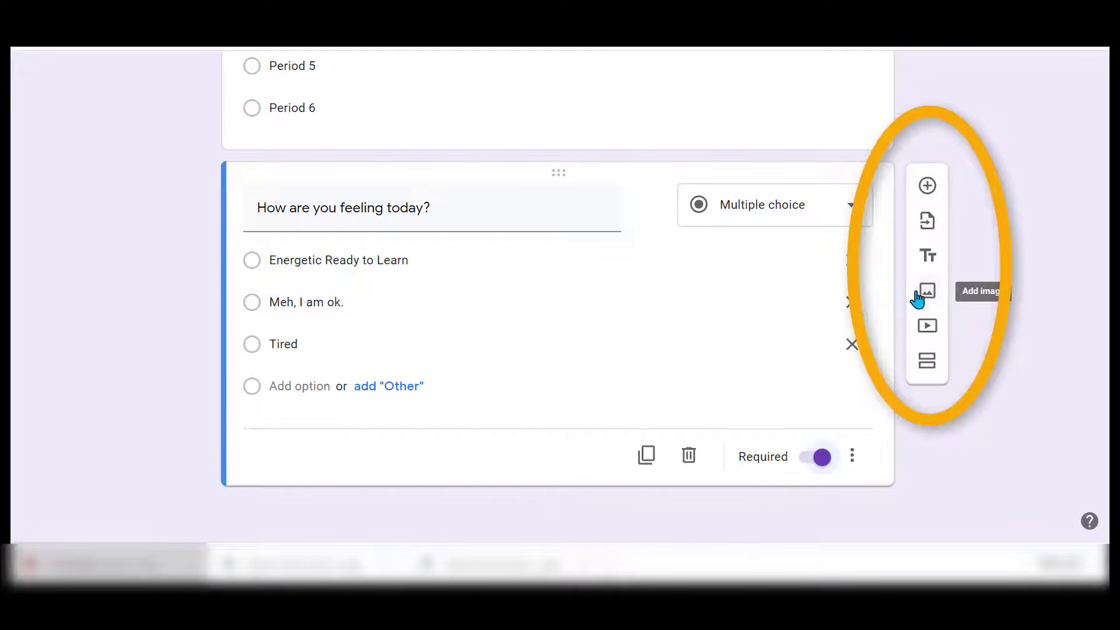
pyautogui.moveTo(620, 232)
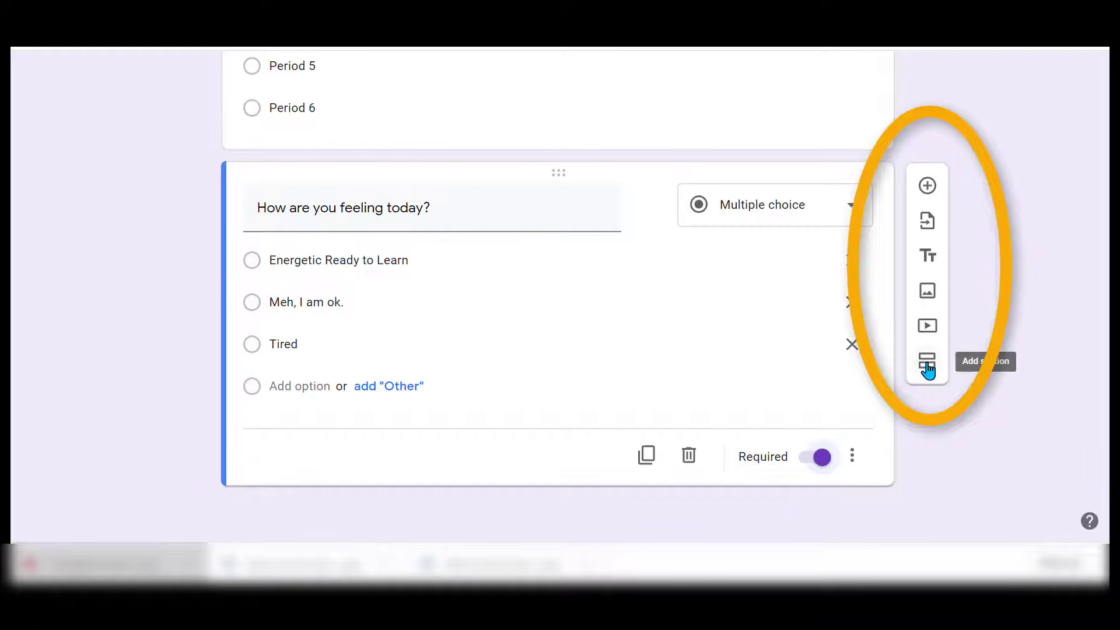
pyautogui.click(852, 460)
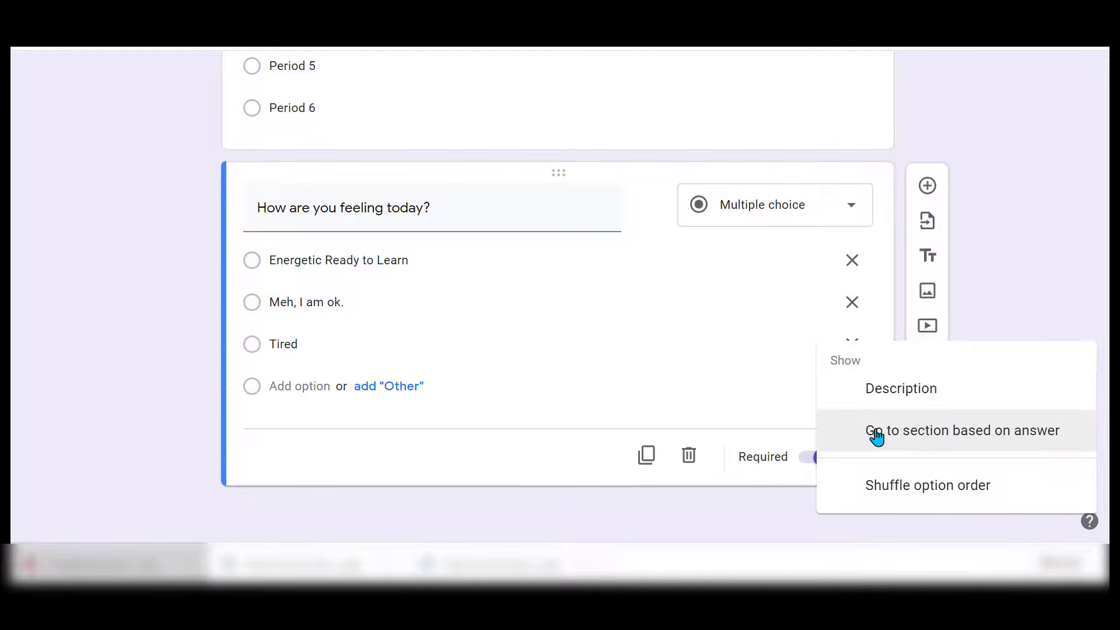
pyautogui.click(687, 372)
# In the form's general settings, enable collecting email addresses and limit respondents to 1 response.
pyautogui.scroll(15, 557, 291)
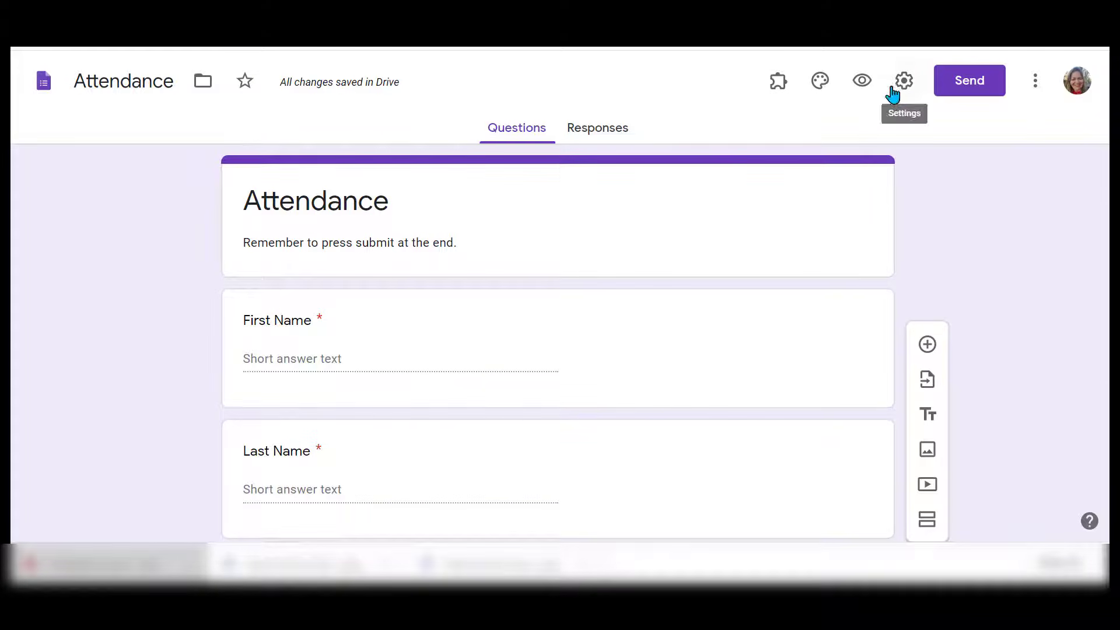
pyautogui.click(903, 81)
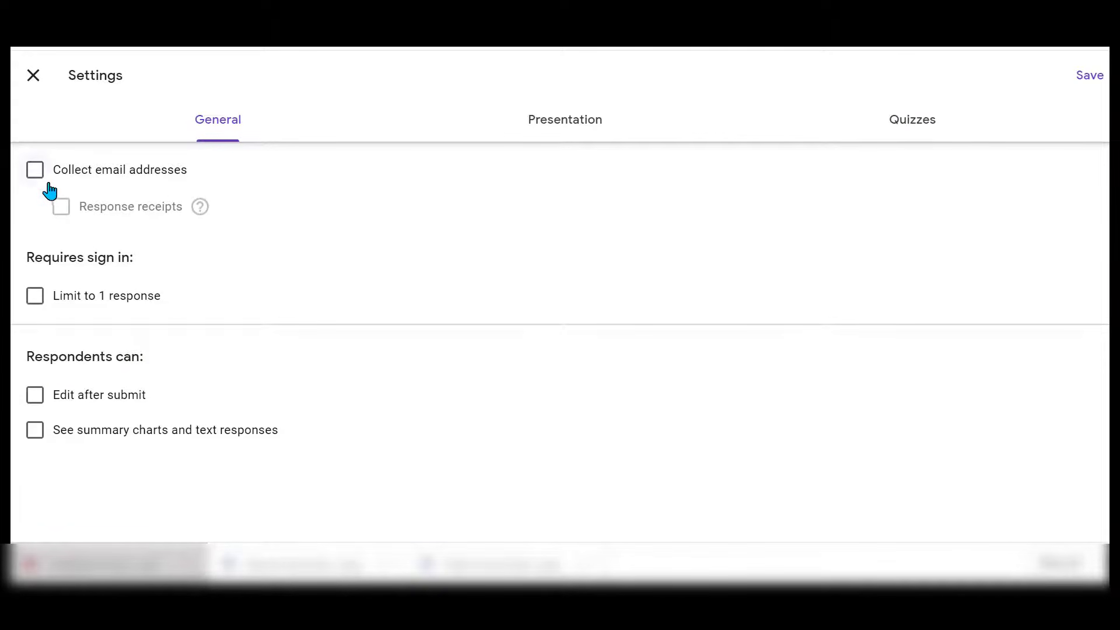
pyautogui.click(37, 173)
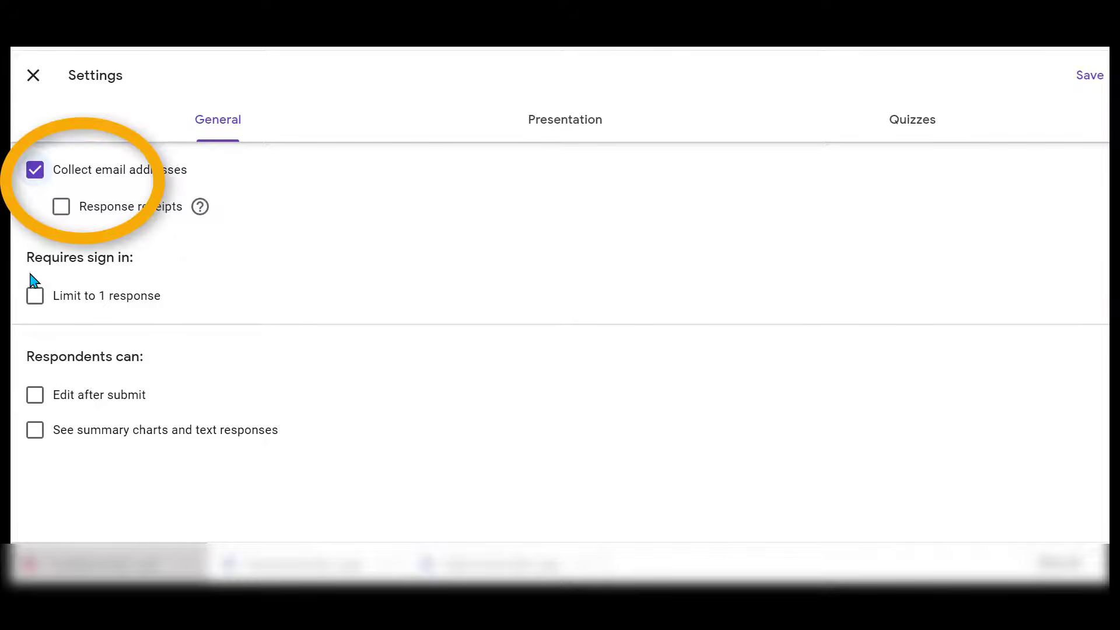
pyautogui.click(33, 297)
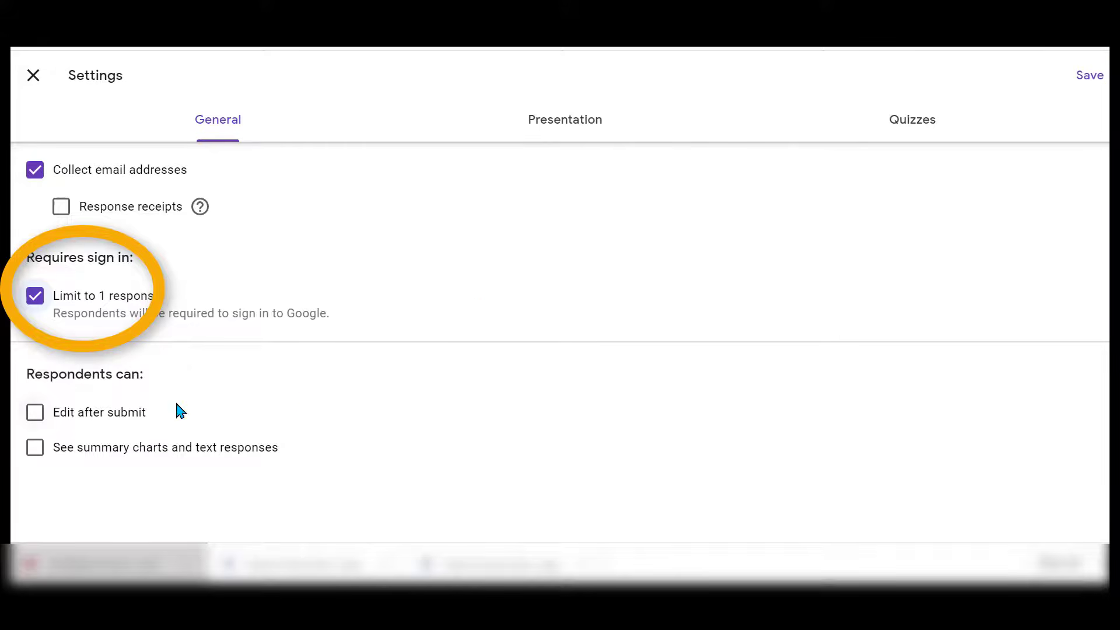
# Review the form's presentation and quiz settings without changing them, and save the settings.
pyautogui.click(568, 128)
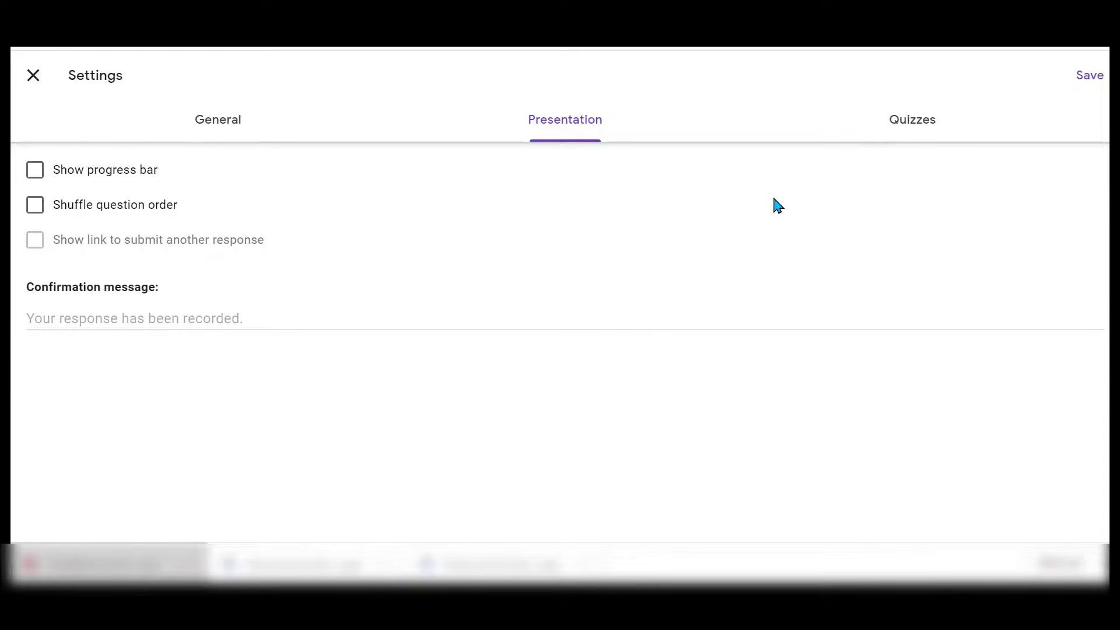
pyautogui.click(911, 130)
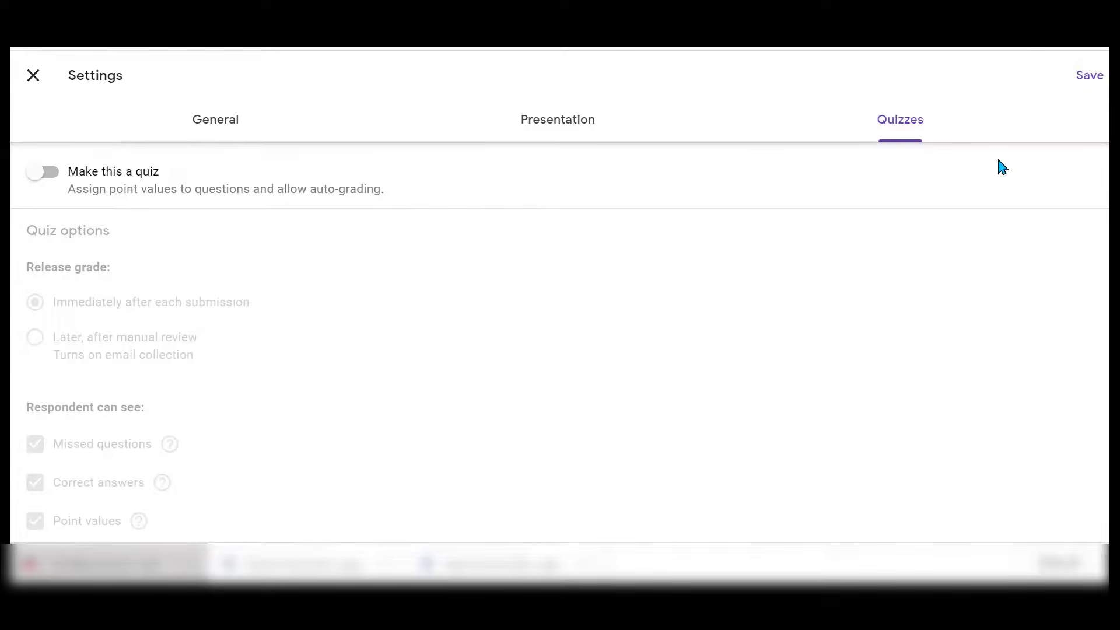
pyautogui.click(1088, 76)
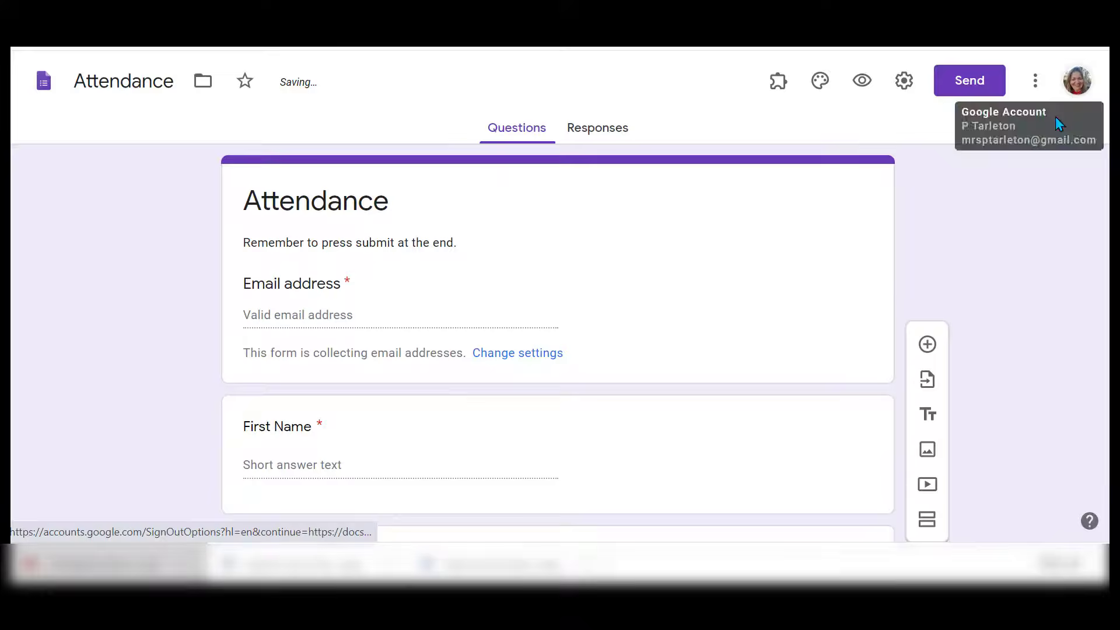
# Generate a shortened URL for sharing the Attendance form and copy the link.
pyautogui.click(969, 93)
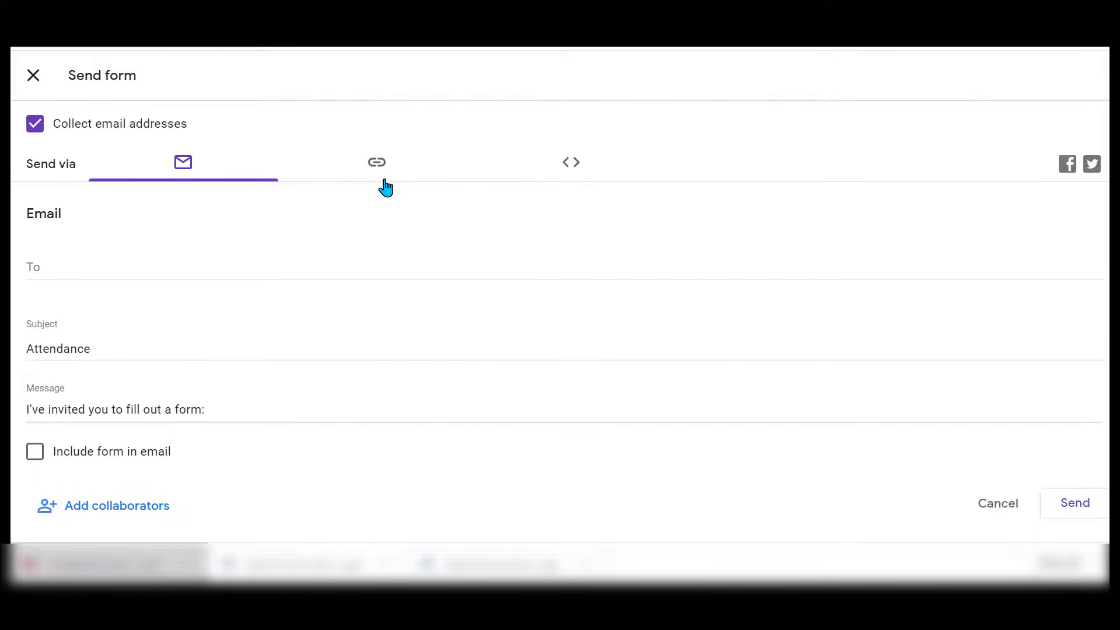
pyautogui.click(375, 164)
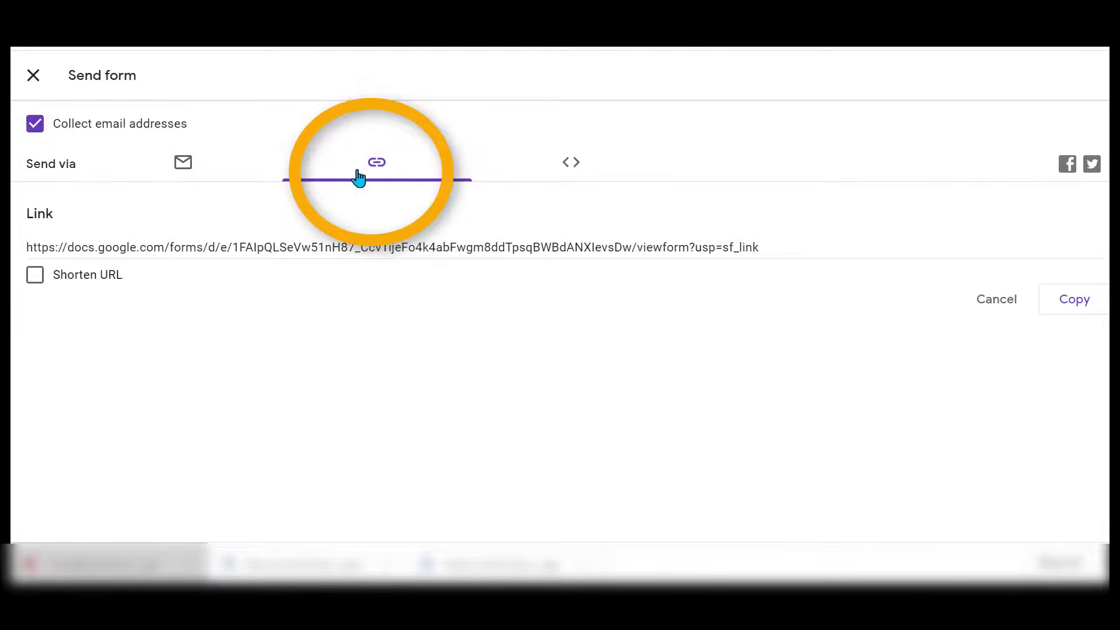
pyautogui.click(82, 281)
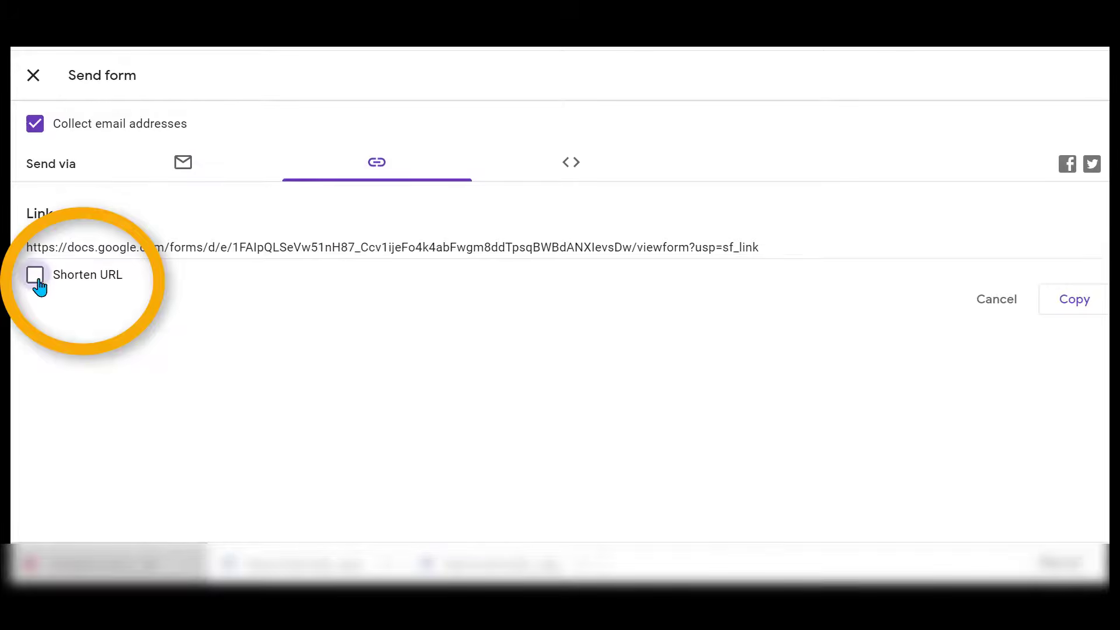
pyautogui.click(36, 284)
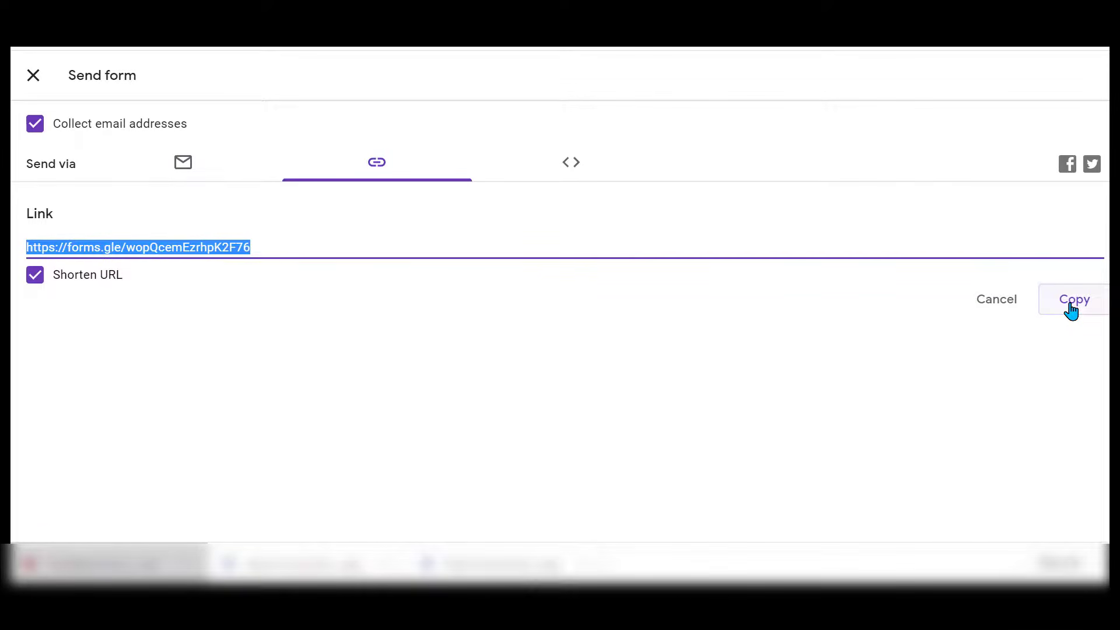
pyautogui.click(1073, 300)
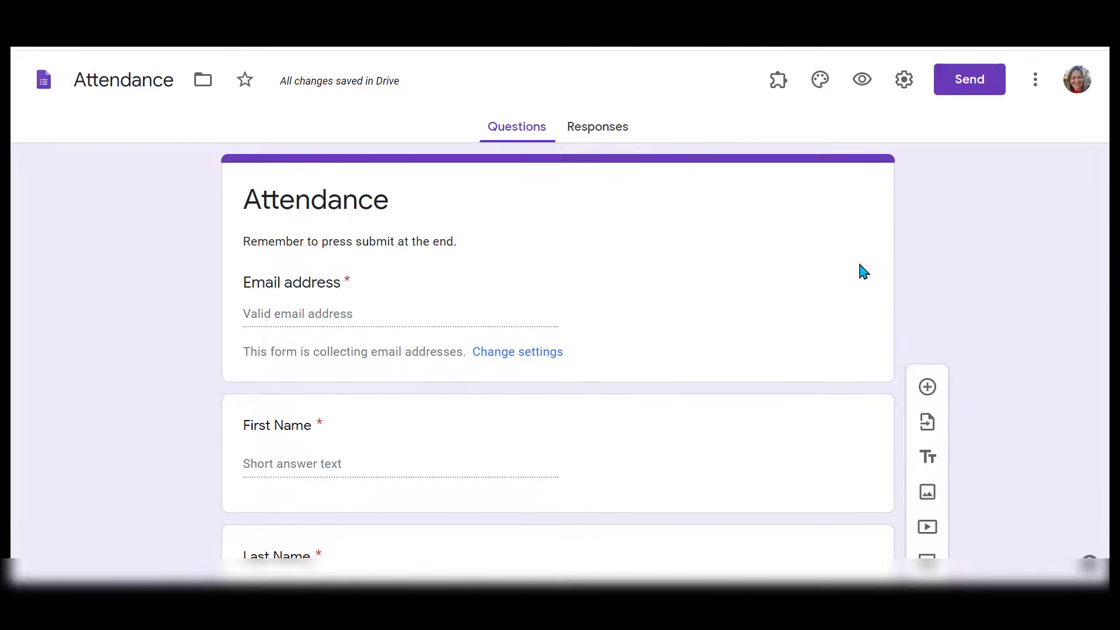
# Preview the Attendance form as respondents see it and return to editing it.
pyautogui.click(861, 87)
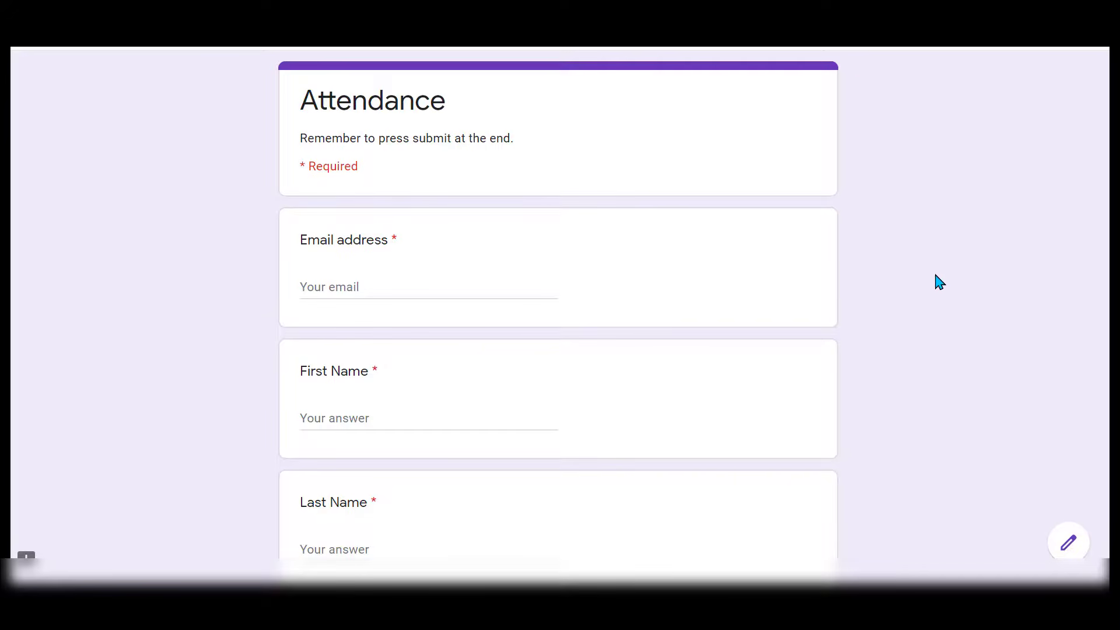
pyautogui.click(1070, 547)
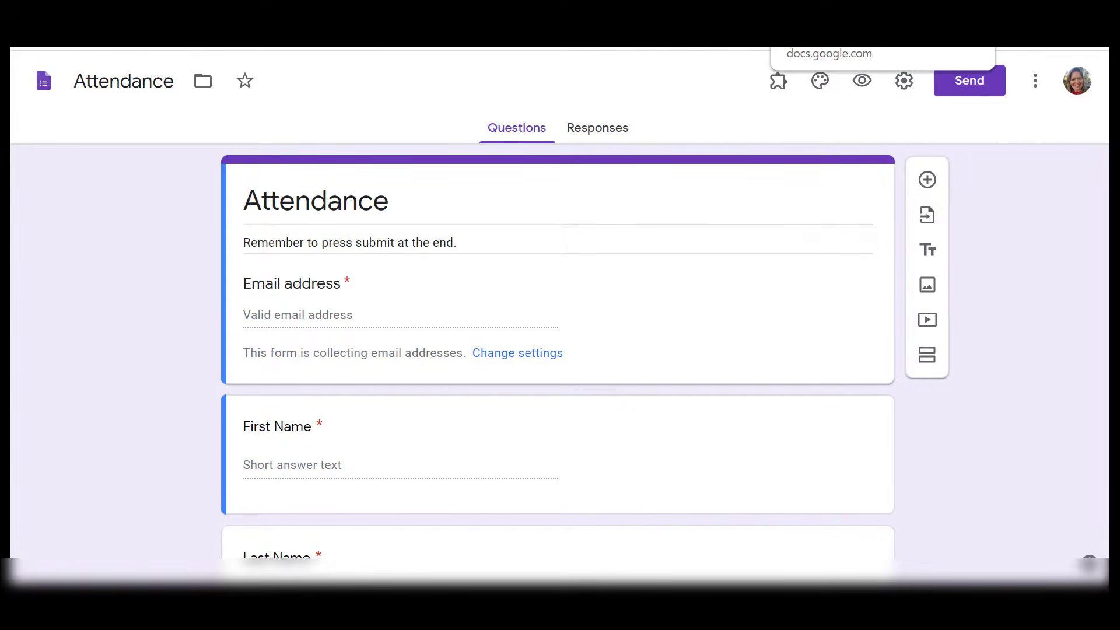
pyautogui.click(834, 7)
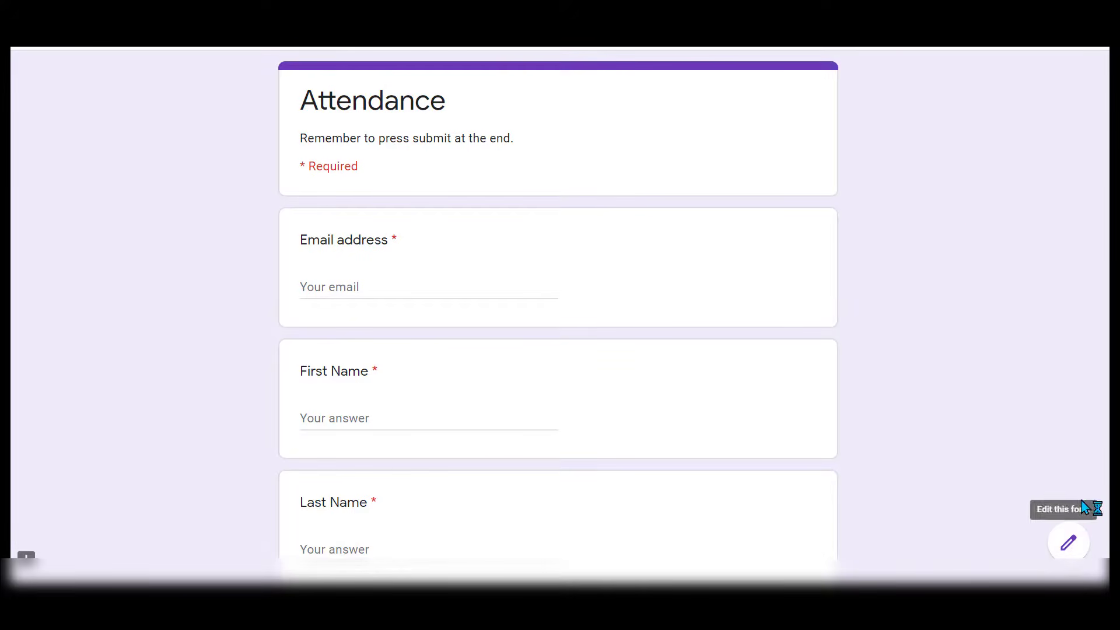
pyautogui.click(1072, 545)
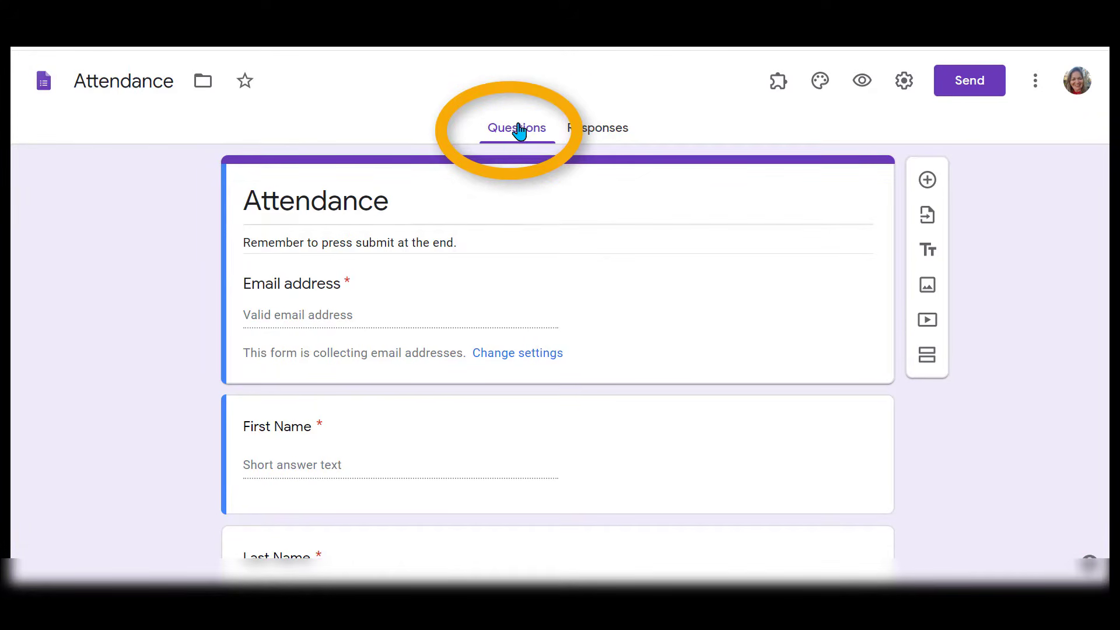
# View the response summary of the Geometry Weekly Check in form and open its responses in the linked spreadsheet.
pyautogui.click(589, 131)
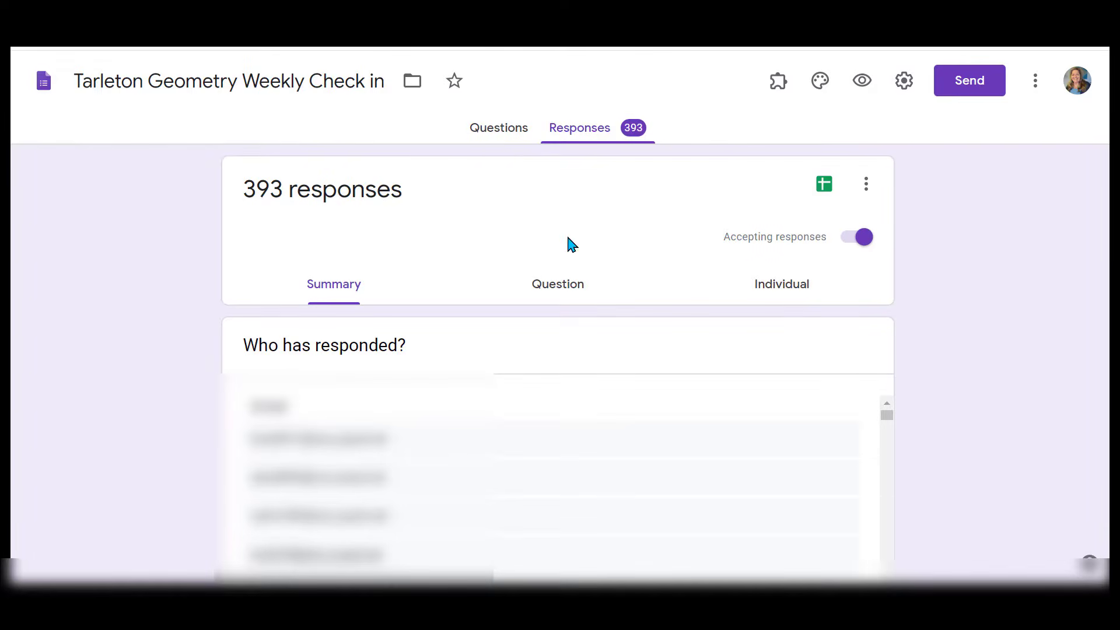
pyautogui.click(500, 133)
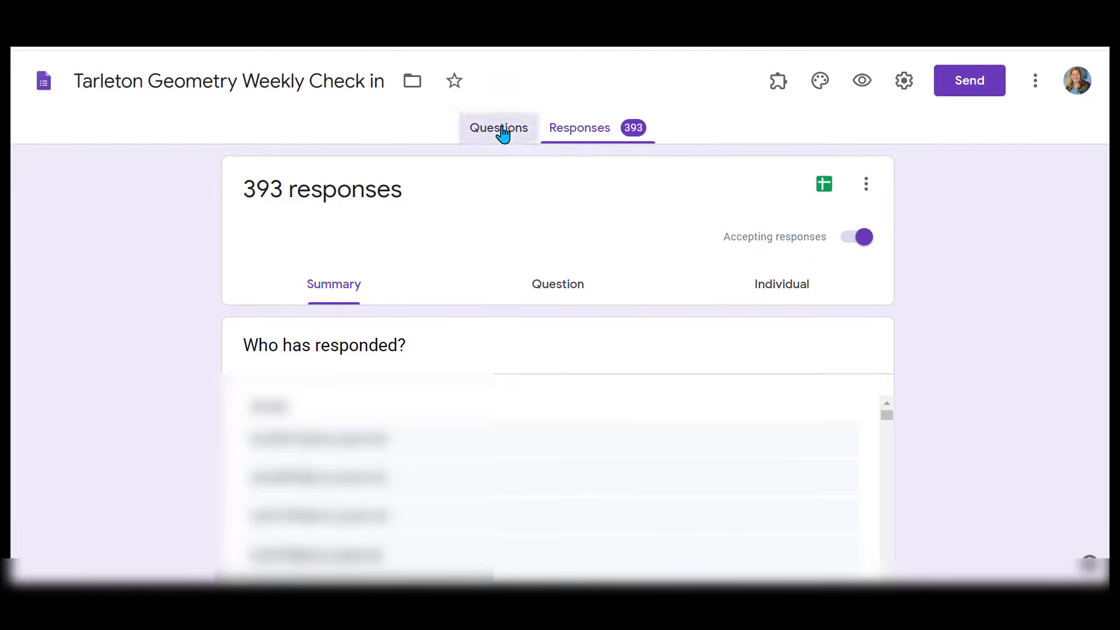
pyautogui.click(572, 133)
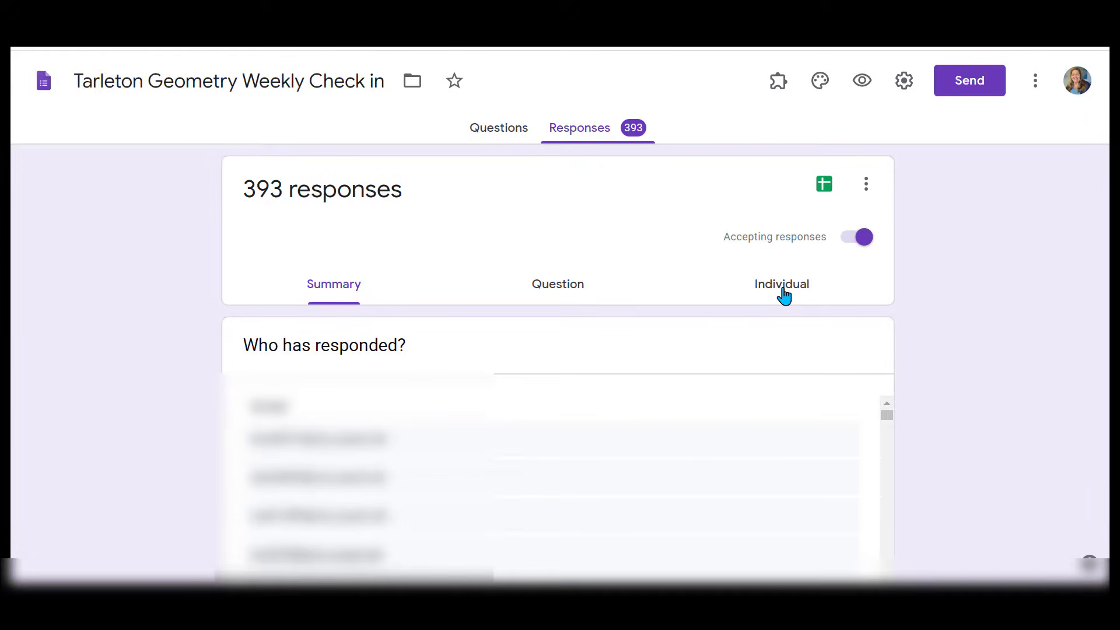
pyautogui.click(823, 195)
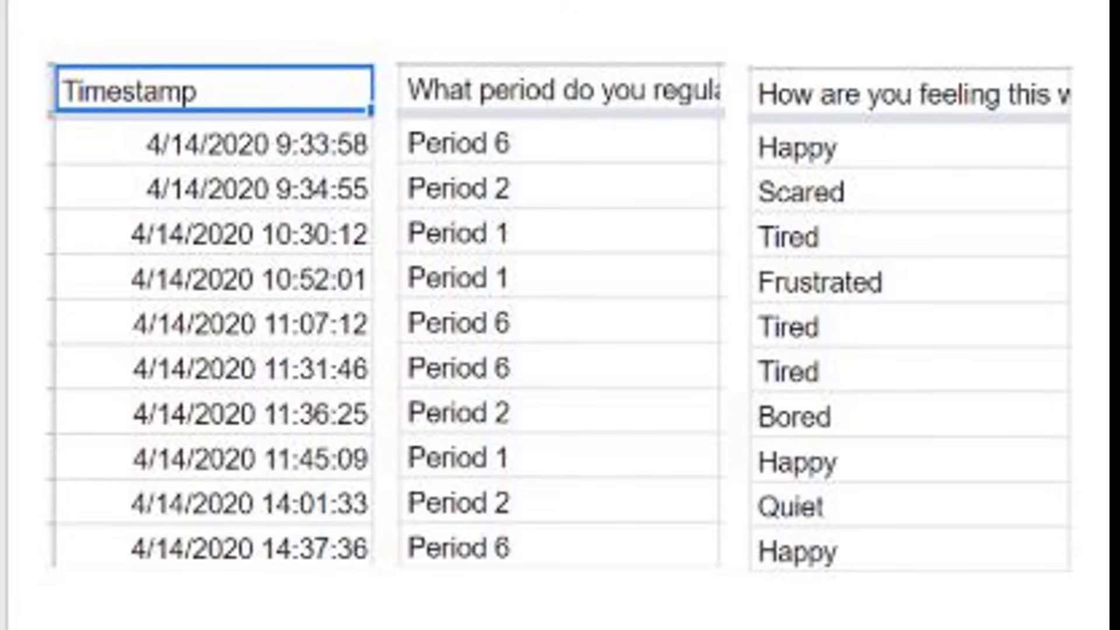